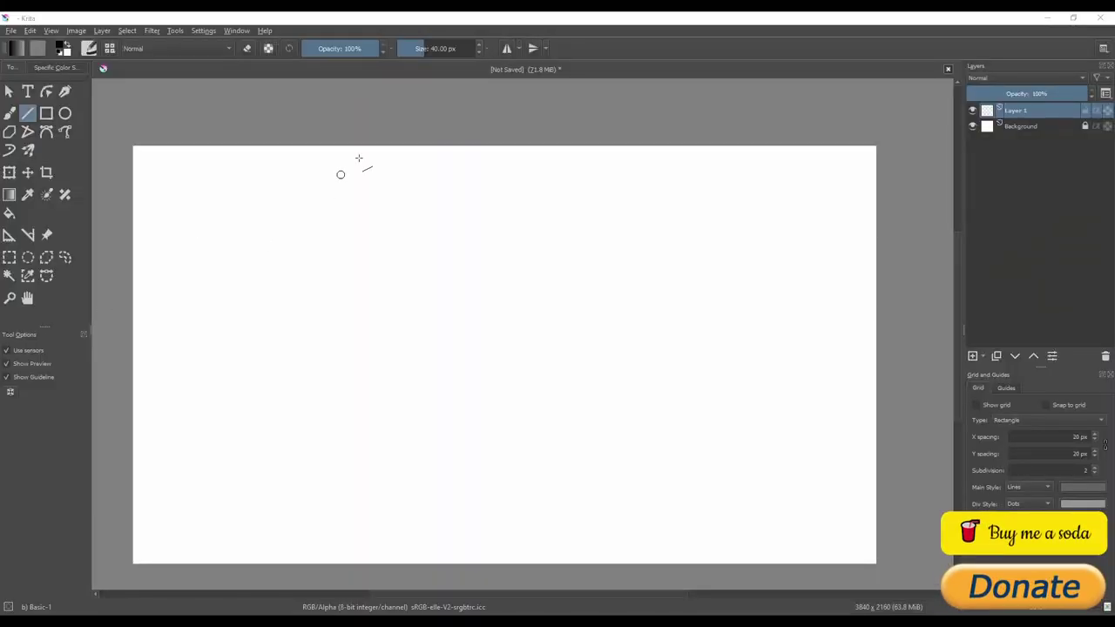
# - Set the brush size to 30 px and draw a long horizontal black line plus a short one centred well below it
pyautogui.click(441, 50)
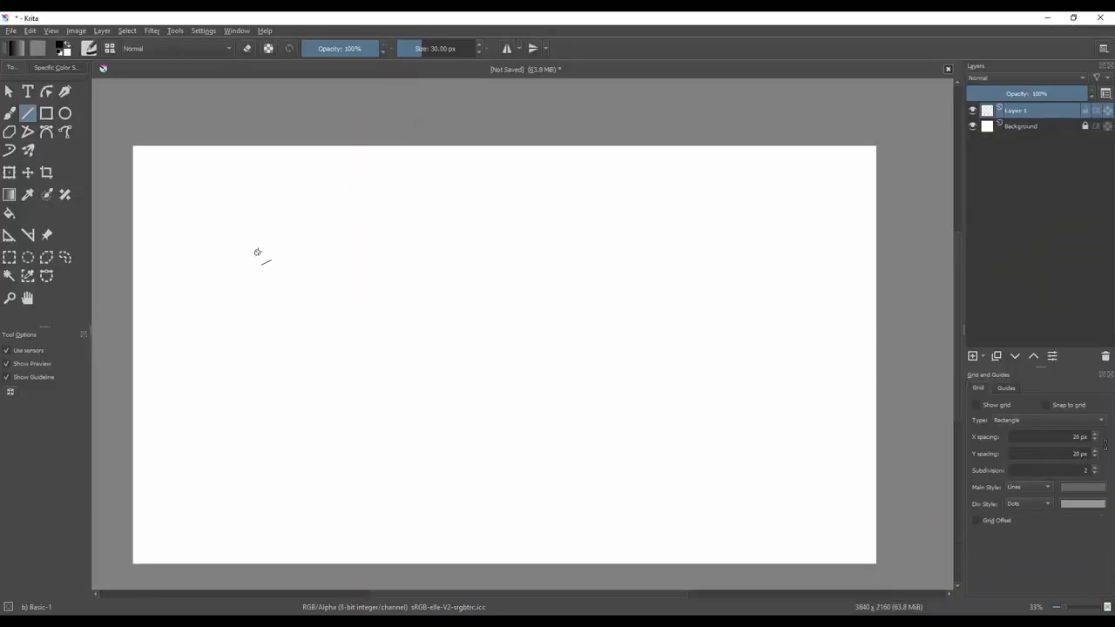
pyautogui.moveTo(261, 230); pyautogui.dragTo(787, 230)
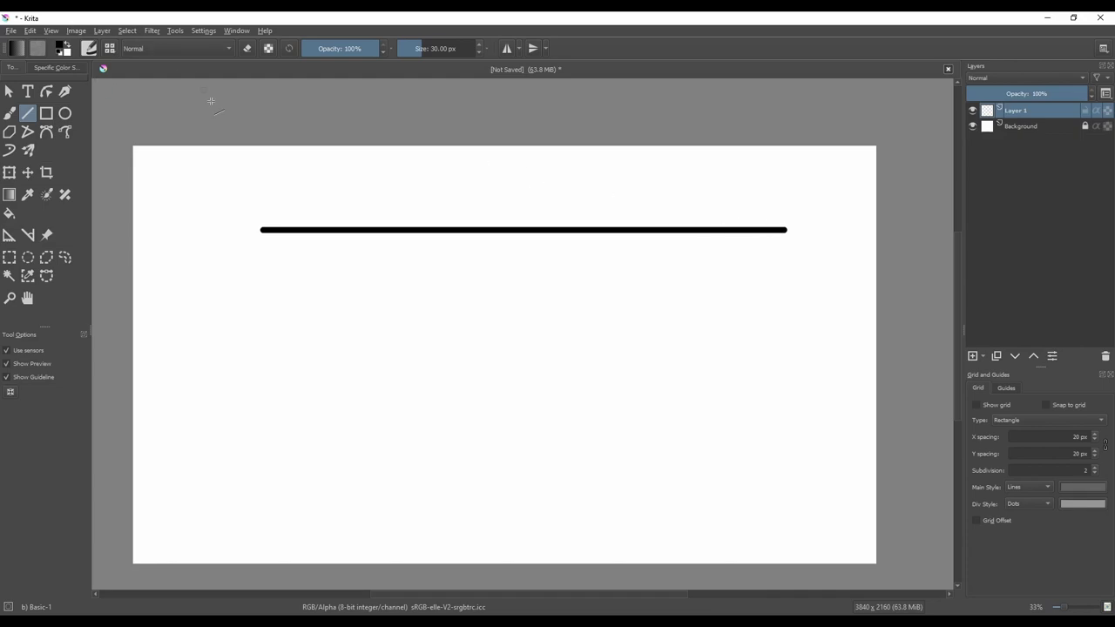
pyautogui.moveTo(479, 409); pyautogui.dragTo(525, 408)
# - Choose the Texture Big brush and draw a second long horizontal line between the two existing lines
pyautogui.click(110, 48)
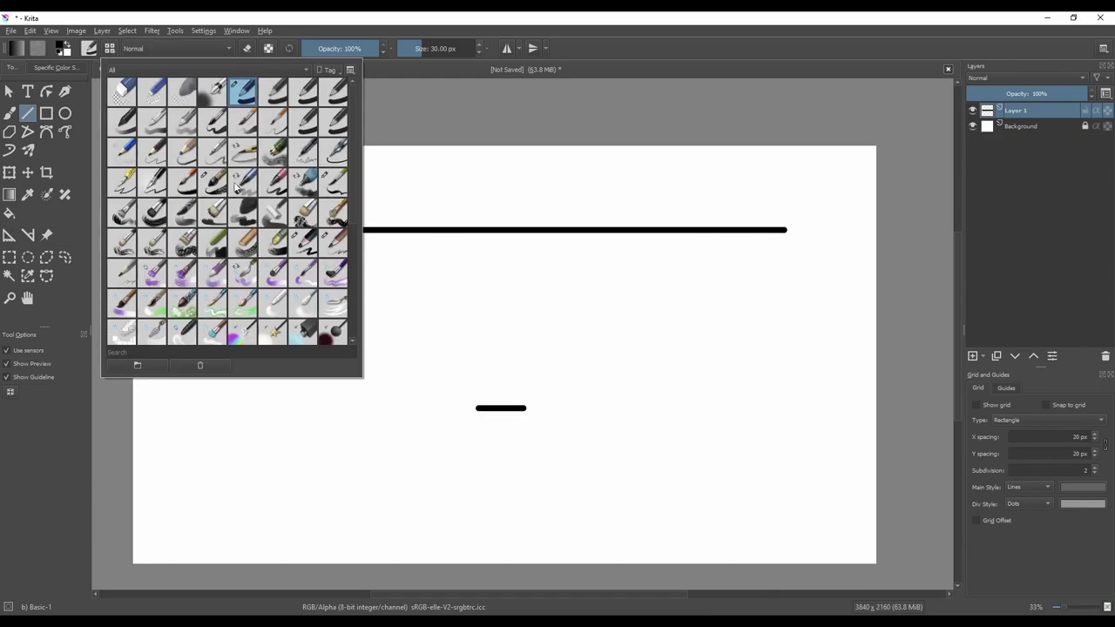
pyautogui.click(152, 244)
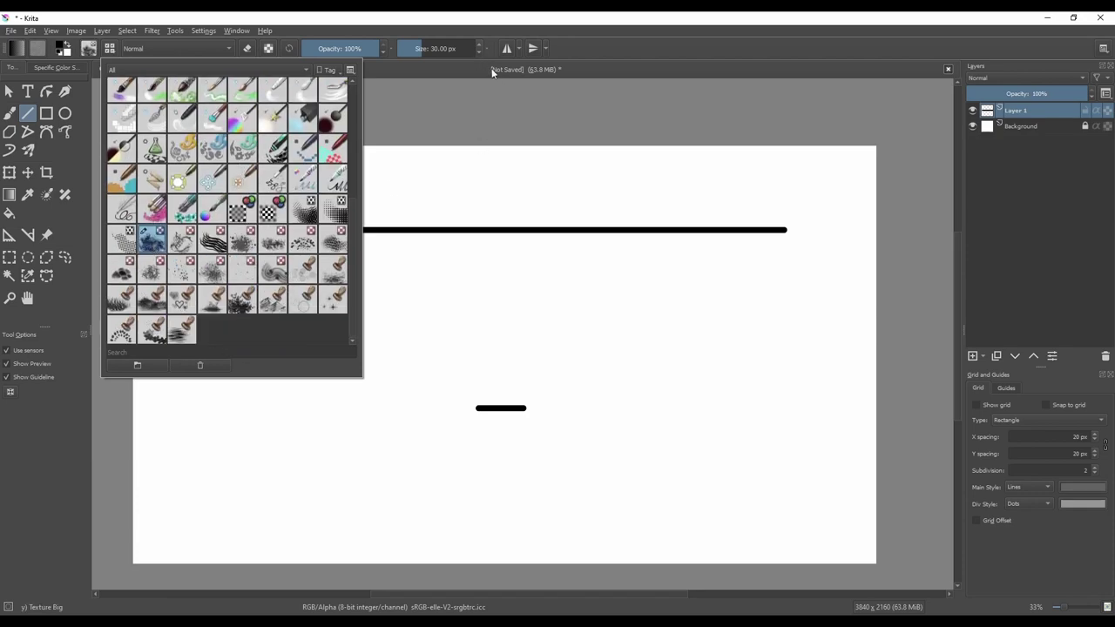
pyautogui.click(475, 314)
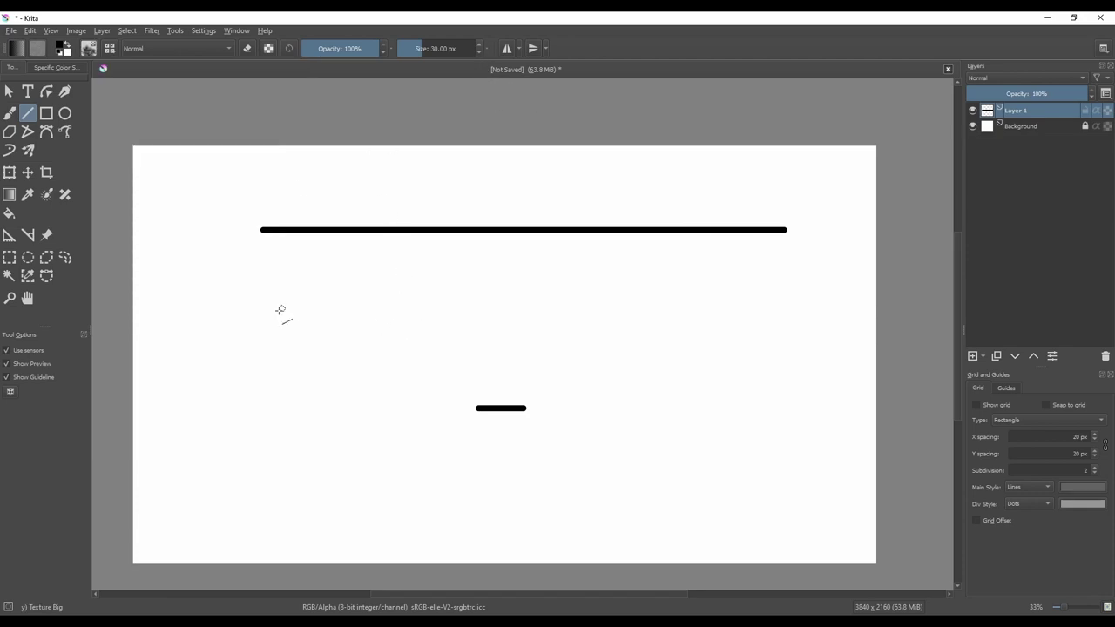
pyautogui.moveTo(266, 315); pyautogui.dragTo(783, 325)
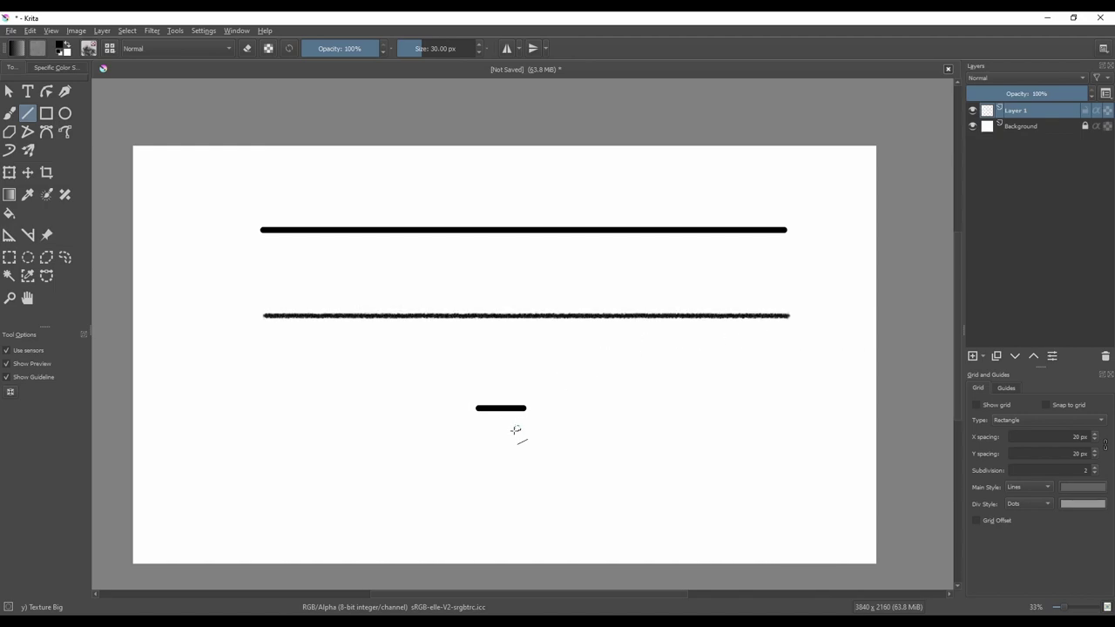
# - Erase the short line below the textured line with the Basic-1 brush in eraser mode
pyautogui.scroll(7, 506, 410)
pyautogui.click(11, 115)
pyautogui.press('e')
pyautogui.moveTo(281, 378); pyautogui.dragTo(655, 377)
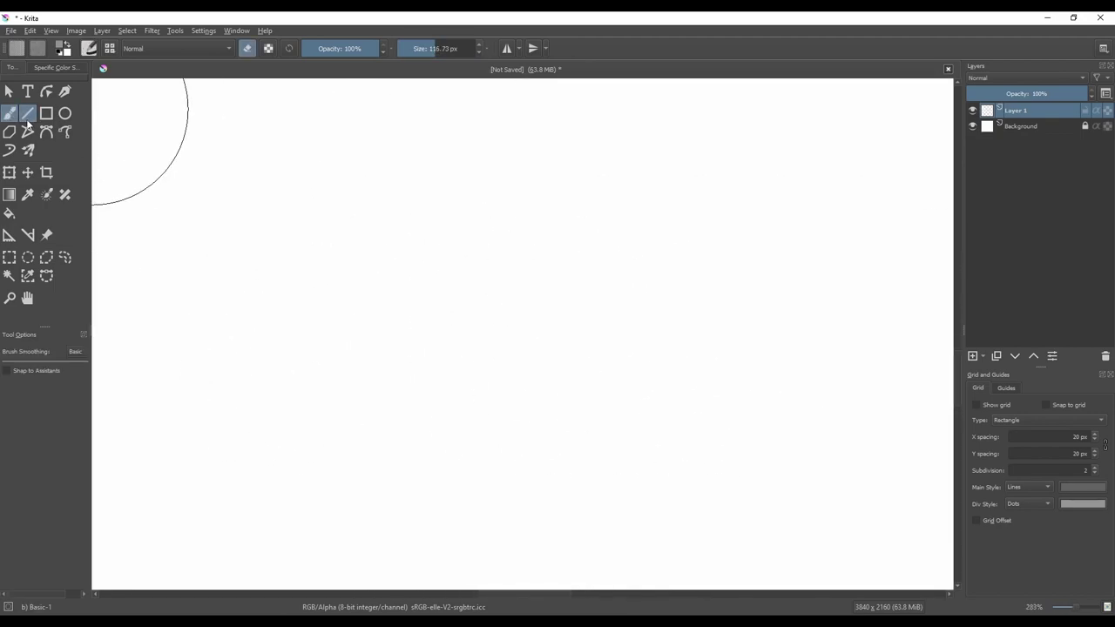
# - Draw a new short horizontal line as the slider handle with the Basic-1 brush at 30 px
pyautogui.click(27, 118)
pyautogui.press('e')
pyautogui.moveTo(438, 45); pyautogui.dragTo(421, 48)
pyautogui.moveTo(337, 327); pyautogui.dragTo(578, 326)
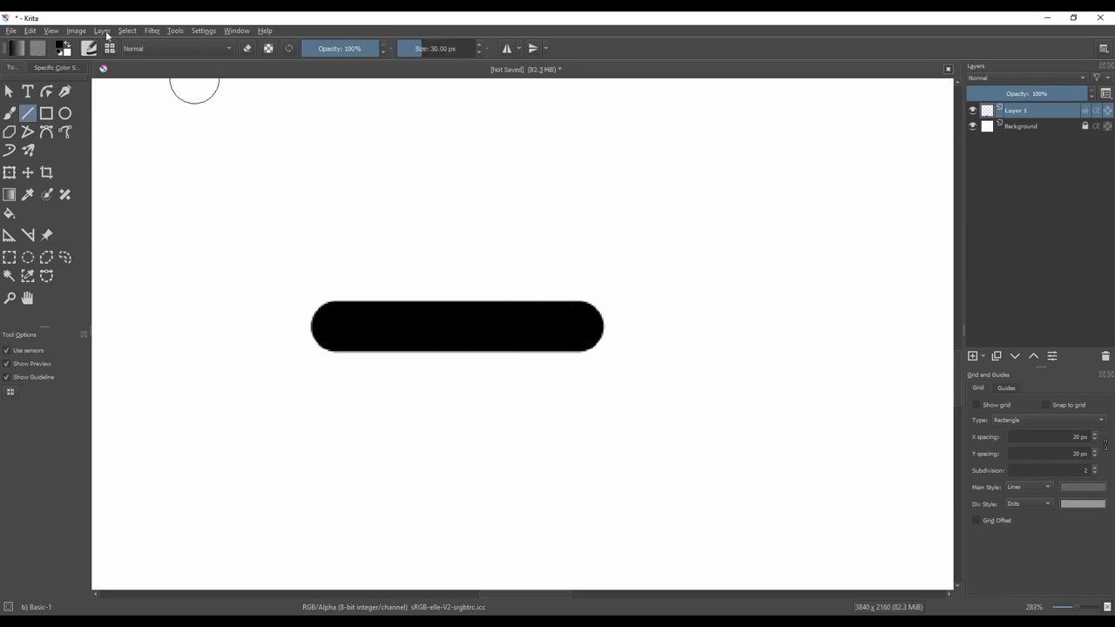
# - Draw three small gray strokes inside the black handle, two slanted and one horizontal, with a 5 px brush
pyautogui.click(60, 45)
pyautogui.click(453, 244)
pyautogui.click(622, 430)
pyautogui.moveTo(433, 48); pyautogui.dragTo(409, 48)
pyautogui.moveTo(356, 309)
pyautogui.mouseDown()
pyautogui.moveTo(424, 344)
pyautogui.moveTo(571, 311)
pyautogui.mouseUp()
pyautogui.scroll(-3, 577, 348)
# - Turn the black lines on Layer 1 white across the whole canvas
pyautogui.moveTo(614, 333); pyautogui.dragTo(512, 319, button='middle')
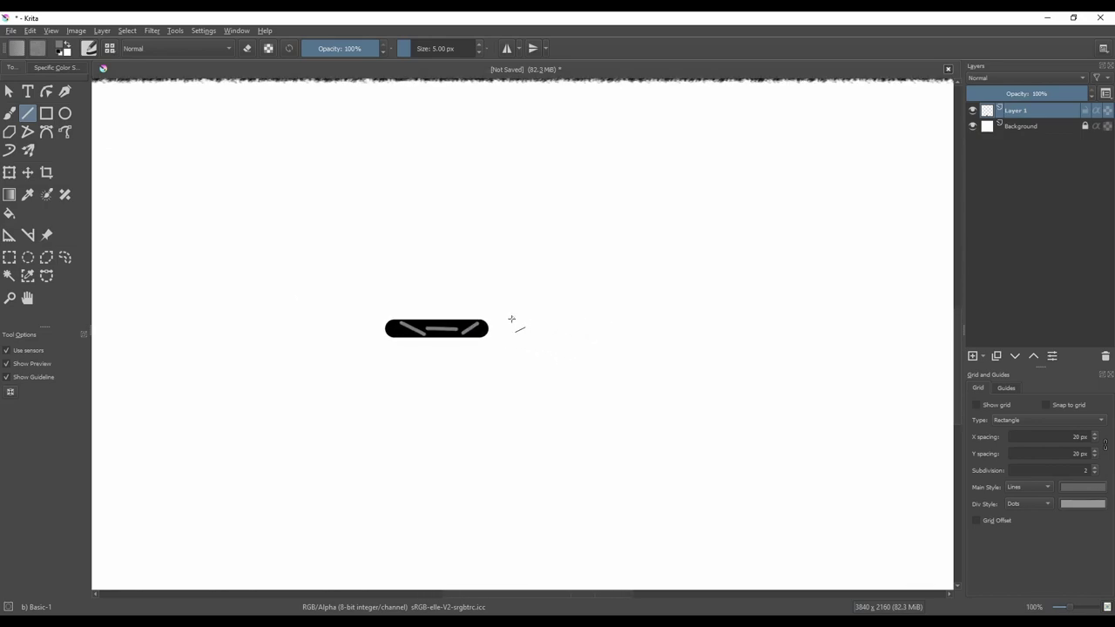
pyautogui.scroll(-4, 512, 319)
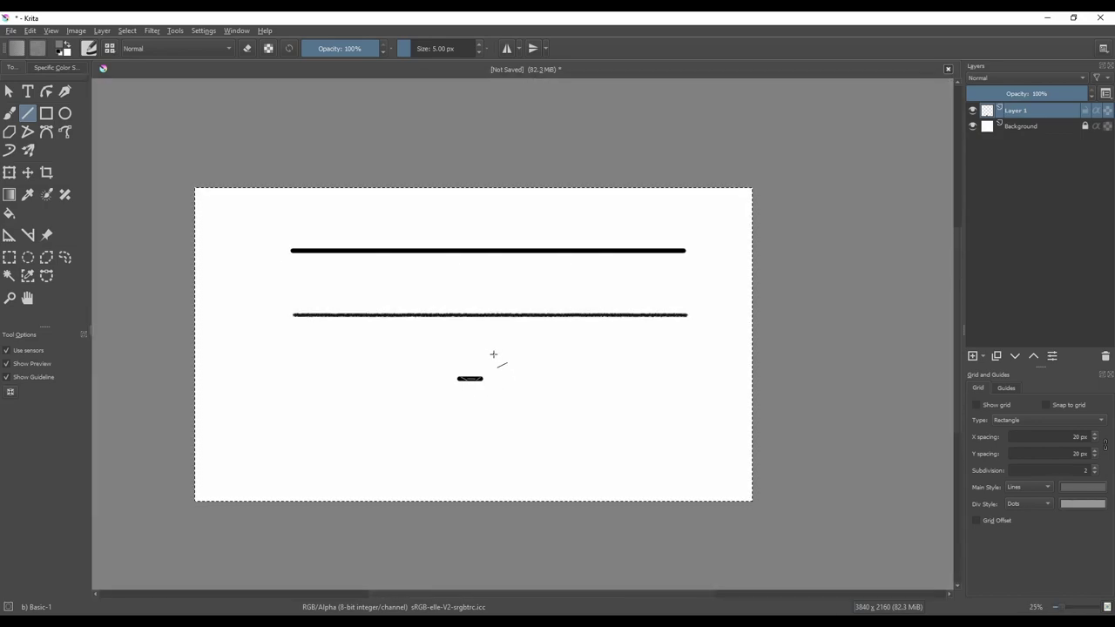
pyautogui.press('Delete')
pyautogui.hotkey('ctrl', 's')
pyautogui.click(683, 388)
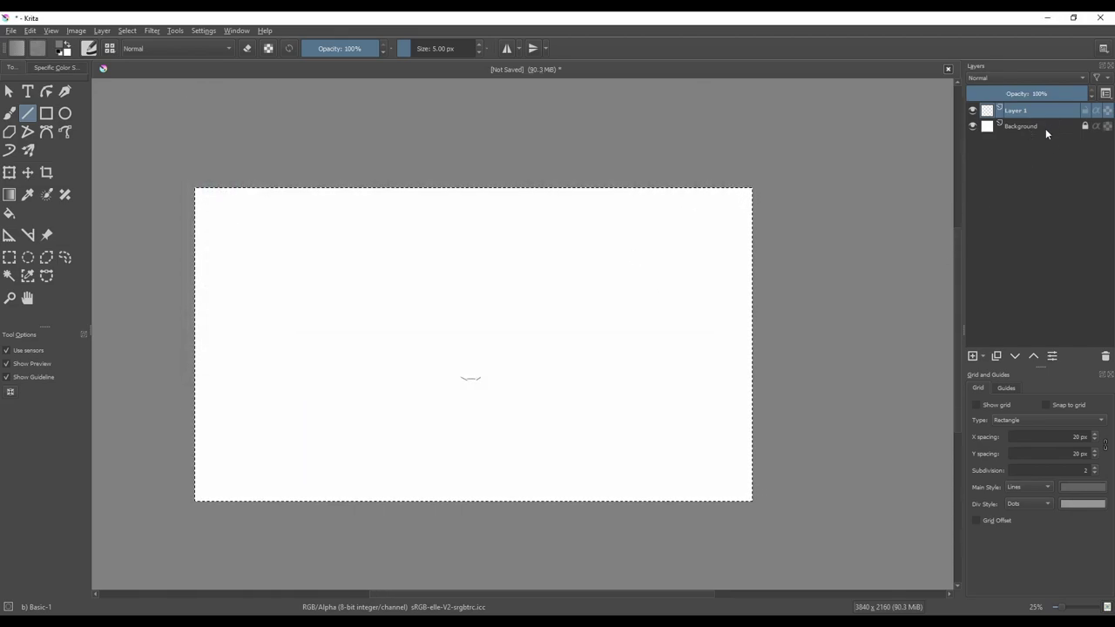
# - Delete the Background layer and export the transparent image as sliders.png into the project's Sliders folder
pyautogui.click(1047, 130)
pyautogui.click(1105, 355)
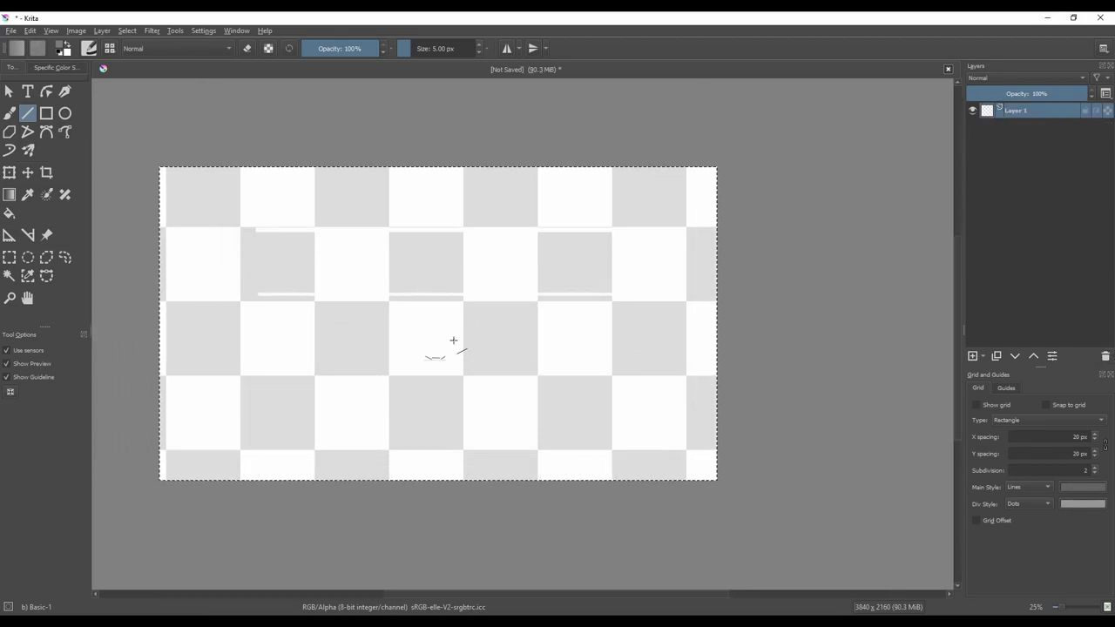
pyautogui.click(11, 30)
pyautogui.click(130, 139)
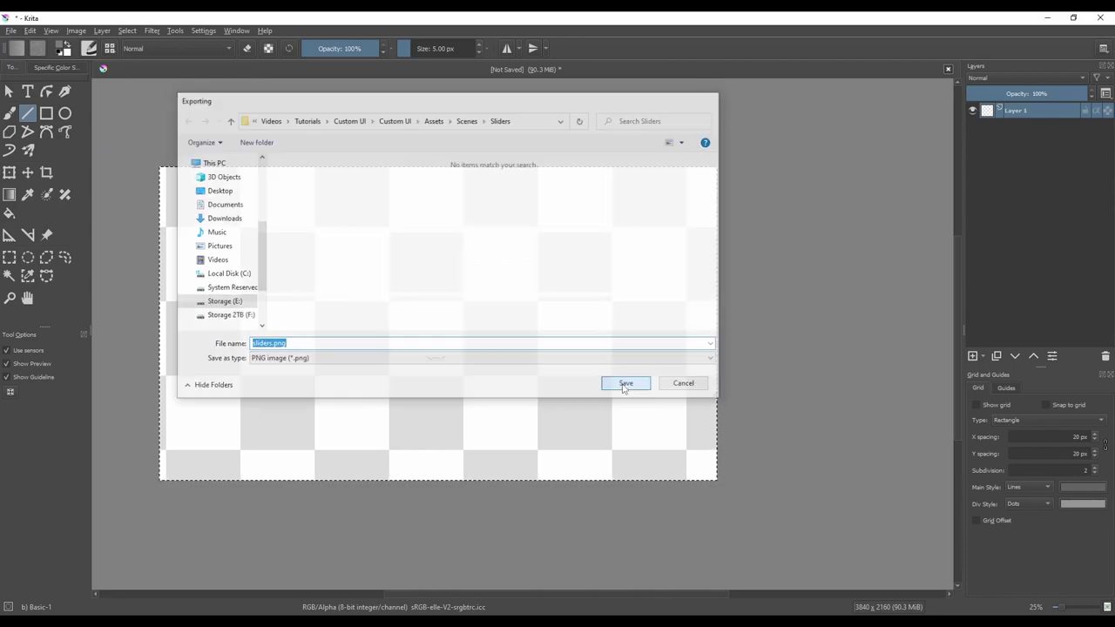
pyautogui.click(625, 384)
pyautogui.press('Return')
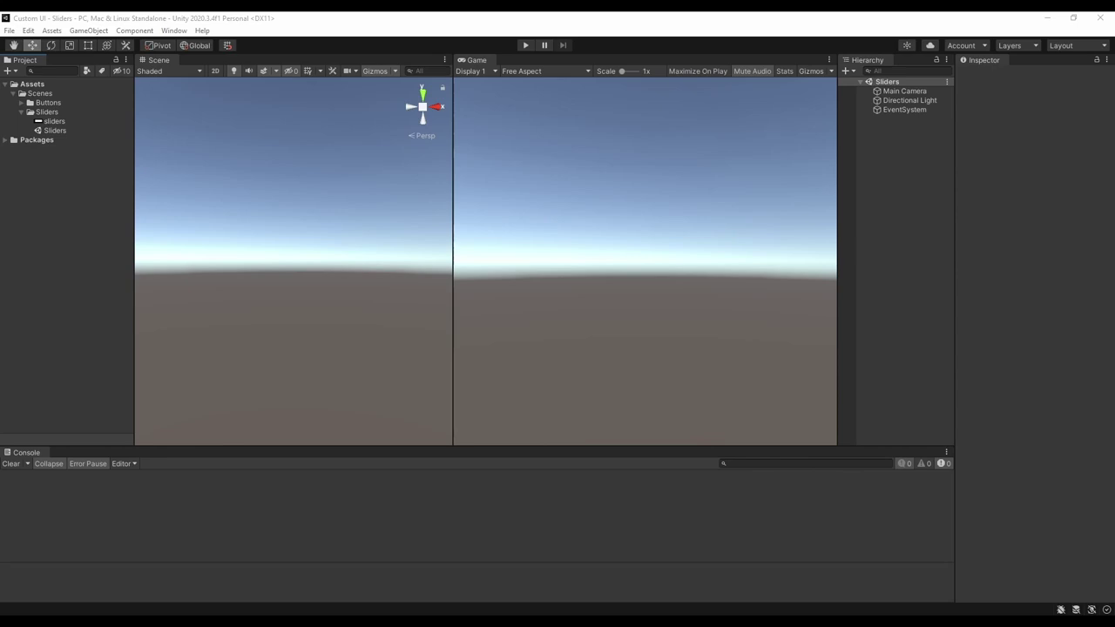
# - In Unity, set the sliders texture's type to Sprite (2D and UI) with Sprite Mode Multiple and apply the changes
pyautogui.click(46, 111)
pyautogui.click(52, 121)
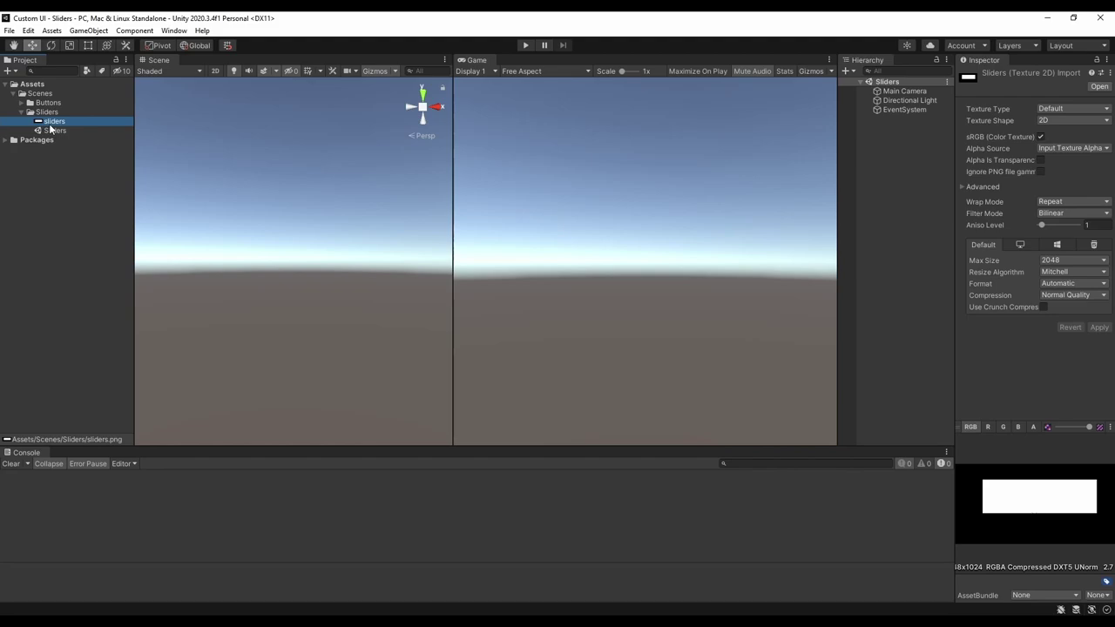
pyautogui.click(1073, 108)
pyautogui.click(1028, 159)
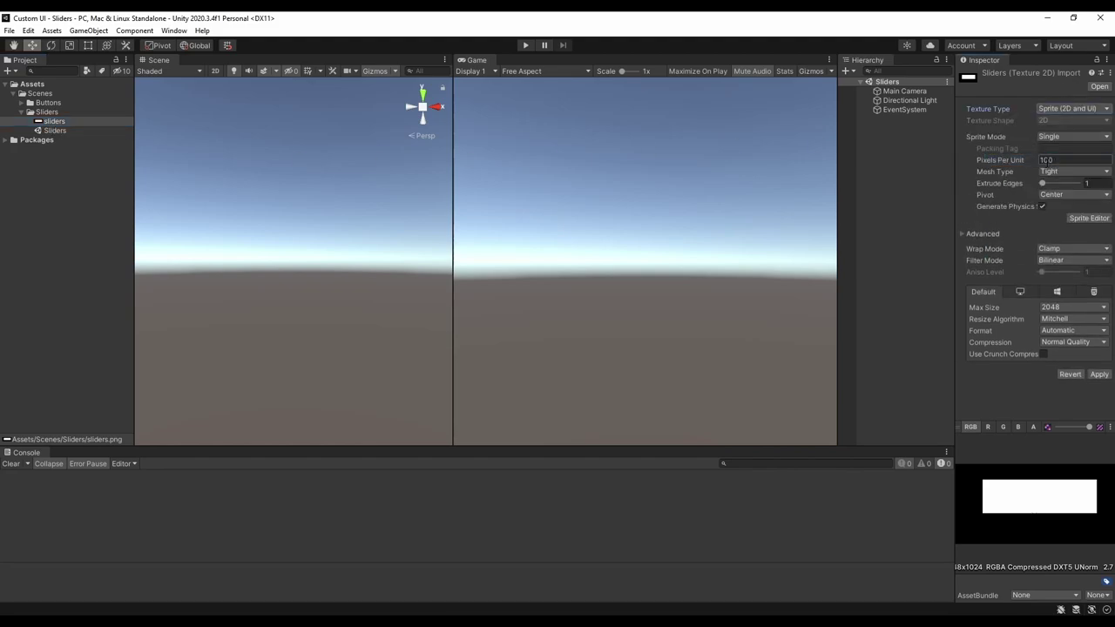
pyautogui.click(1072, 137)
pyautogui.click(1068, 162)
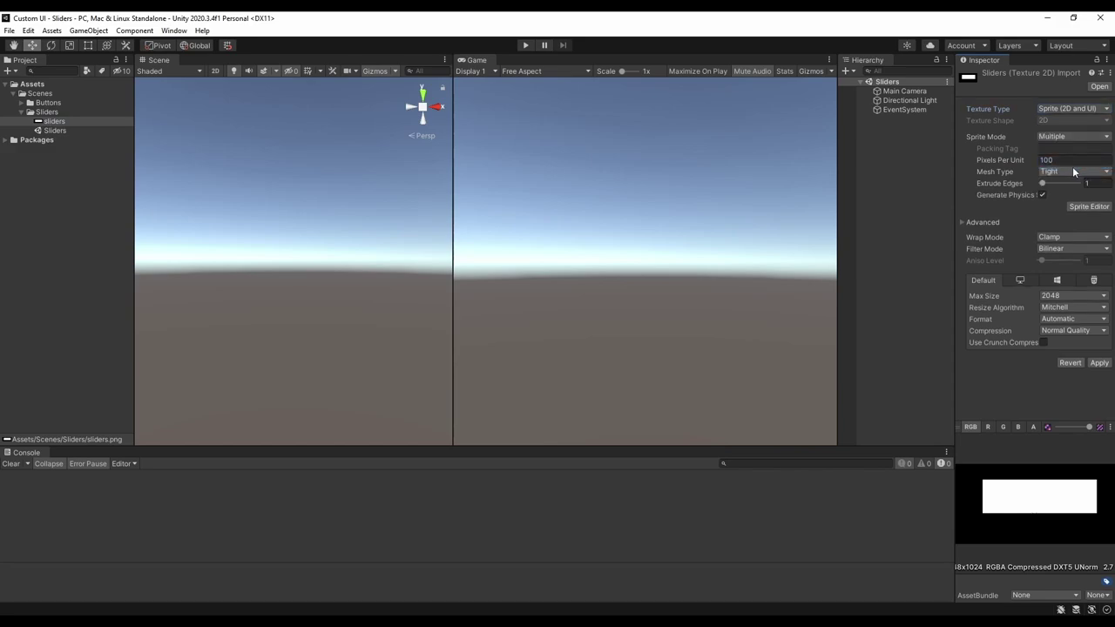
pyautogui.click(1098, 362)
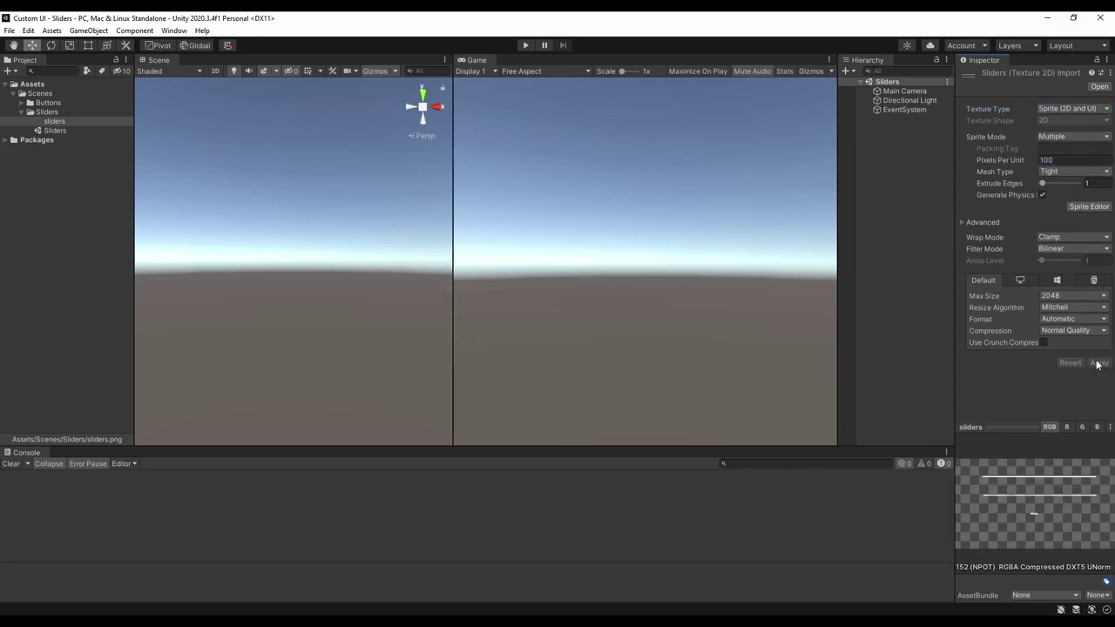
# - Check the 2D Sprite package in the Package Manager and close it
pyautogui.click(174, 30)
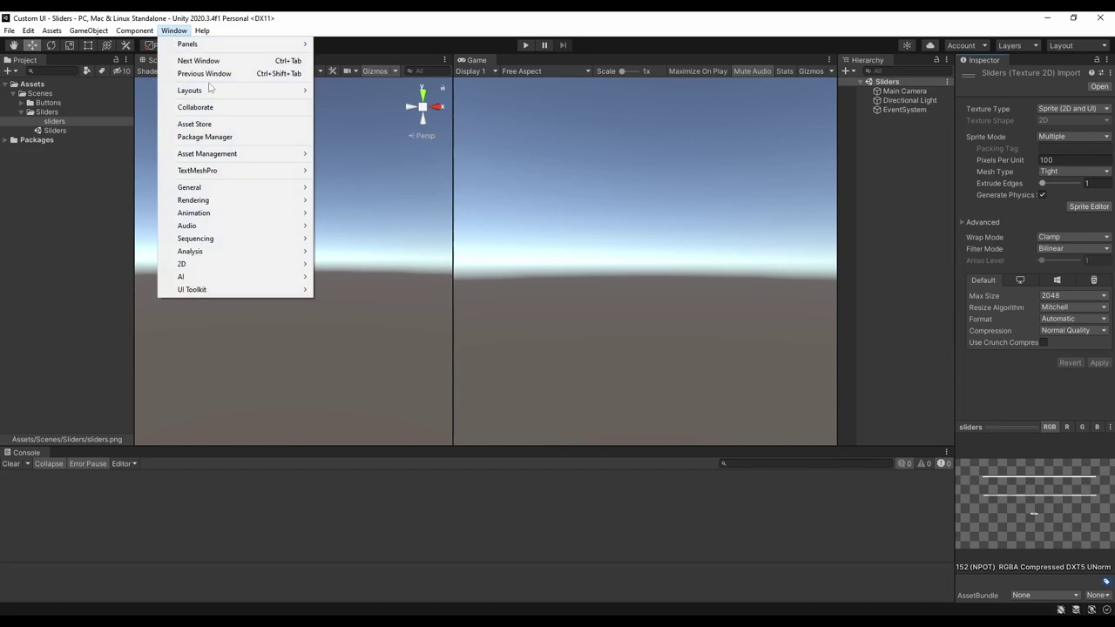
pyautogui.click(218, 137)
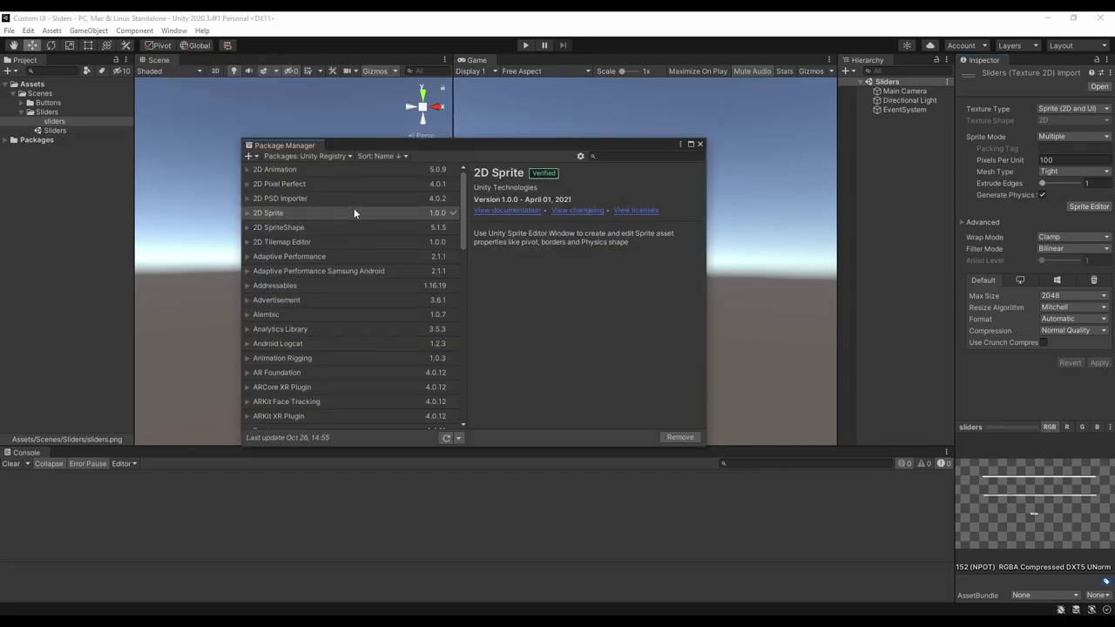
pyautogui.click(293, 214)
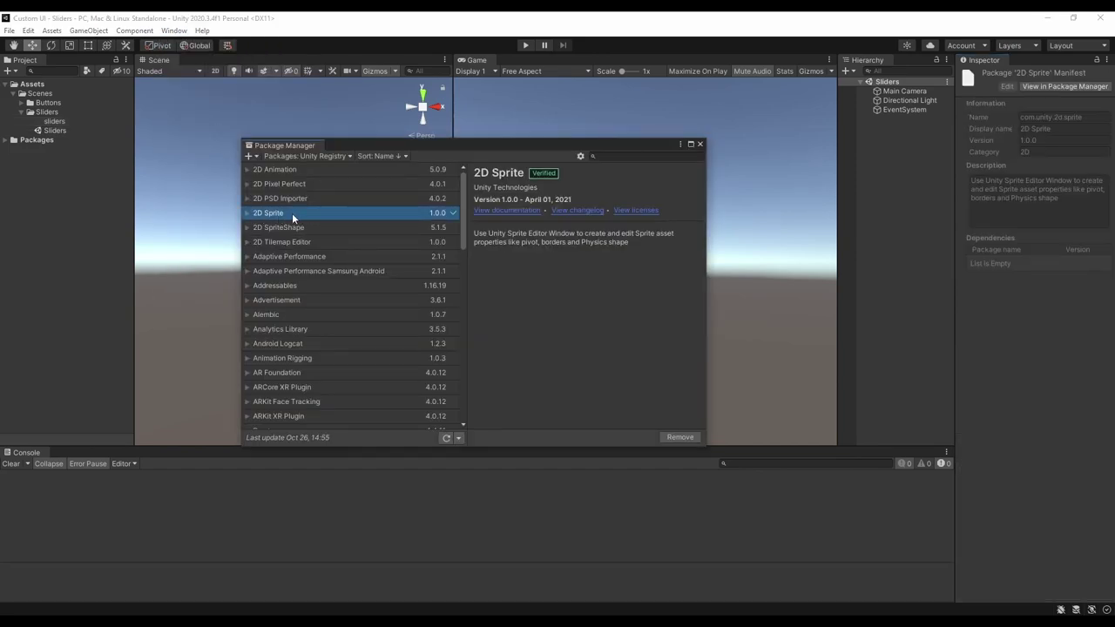
pyautogui.click(700, 143)
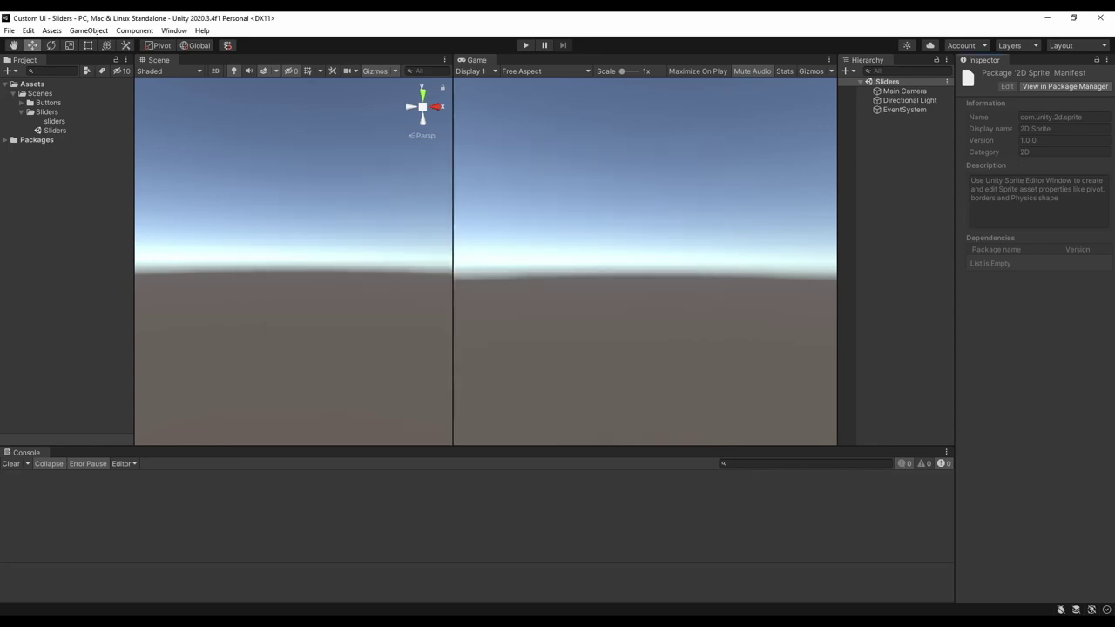
# - Open the sliders texture in the Sprite Editor and fit a 30 px high sprite rectangle tightly around the smooth upper line
pyautogui.click(54, 122)
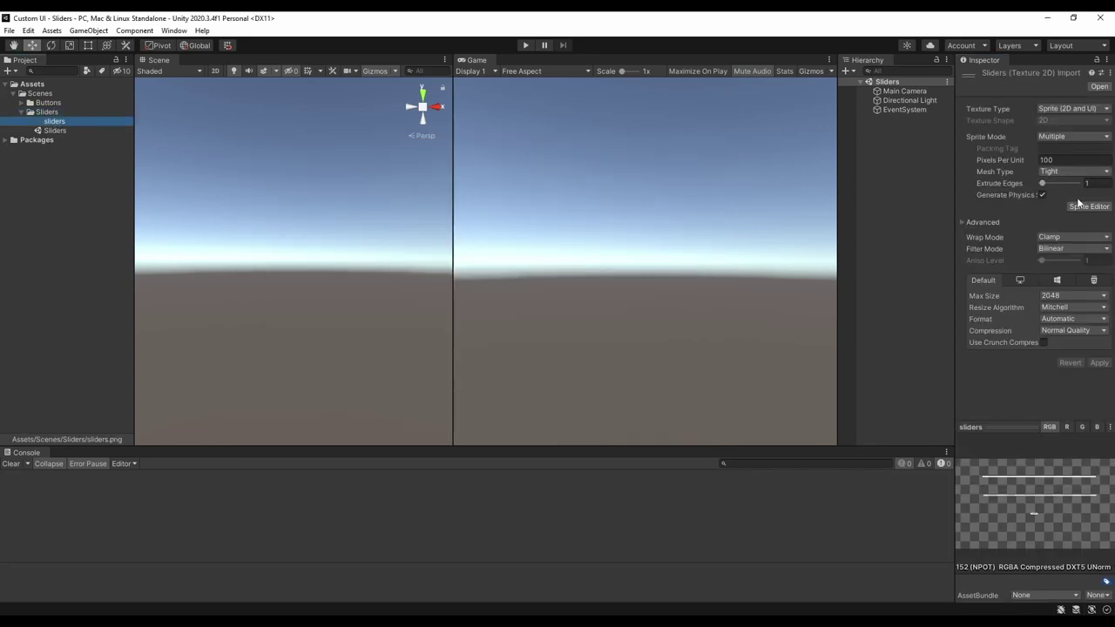
pyautogui.click(1085, 207)
pyautogui.click(894, 174)
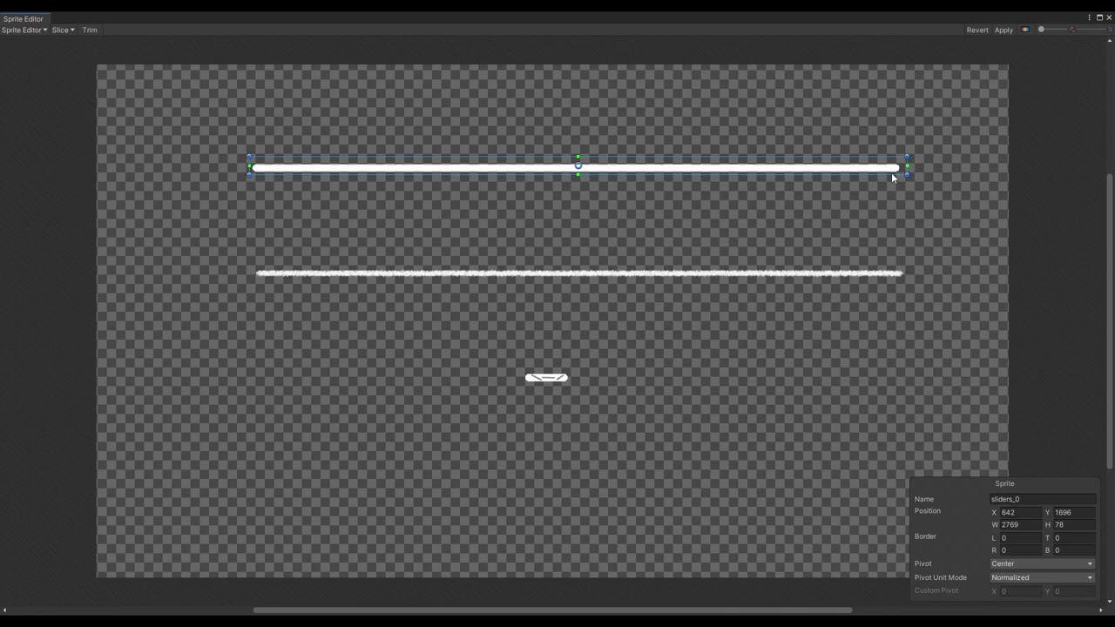
pyautogui.scroll(5, 525, 192)
pyautogui.scroll(2, 351, 316)
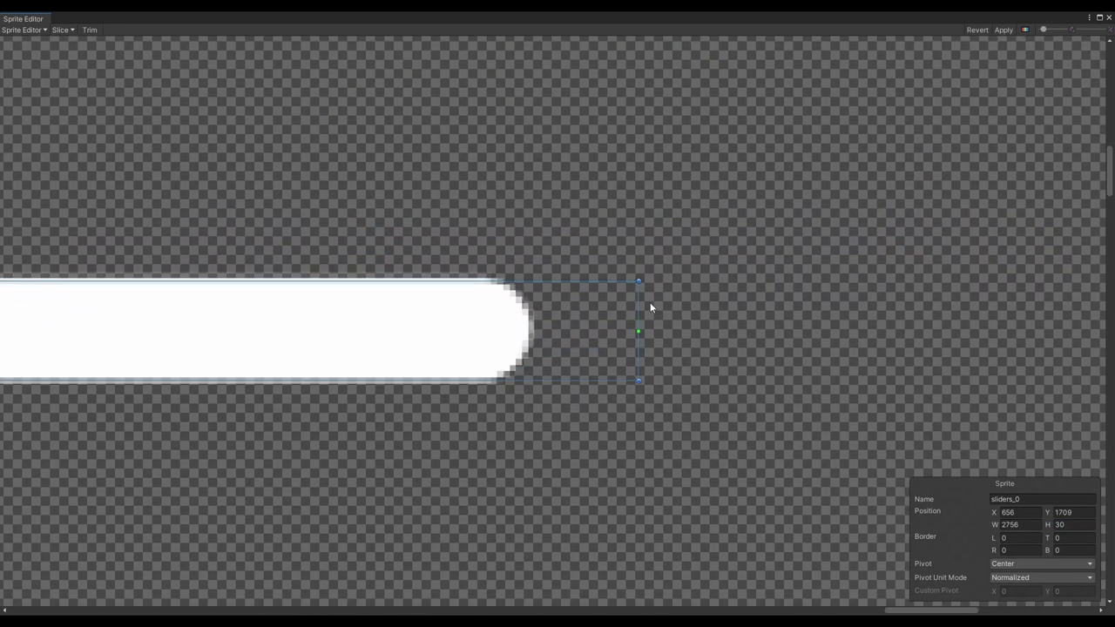
pyautogui.moveTo(639, 300); pyautogui.dragTo(528, 300)
pyautogui.scroll(4, 467, 283)
pyautogui.moveTo(472, 346); pyautogui.dragTo(478, 341)
pyautogui.scroll(-8, 413, 317)
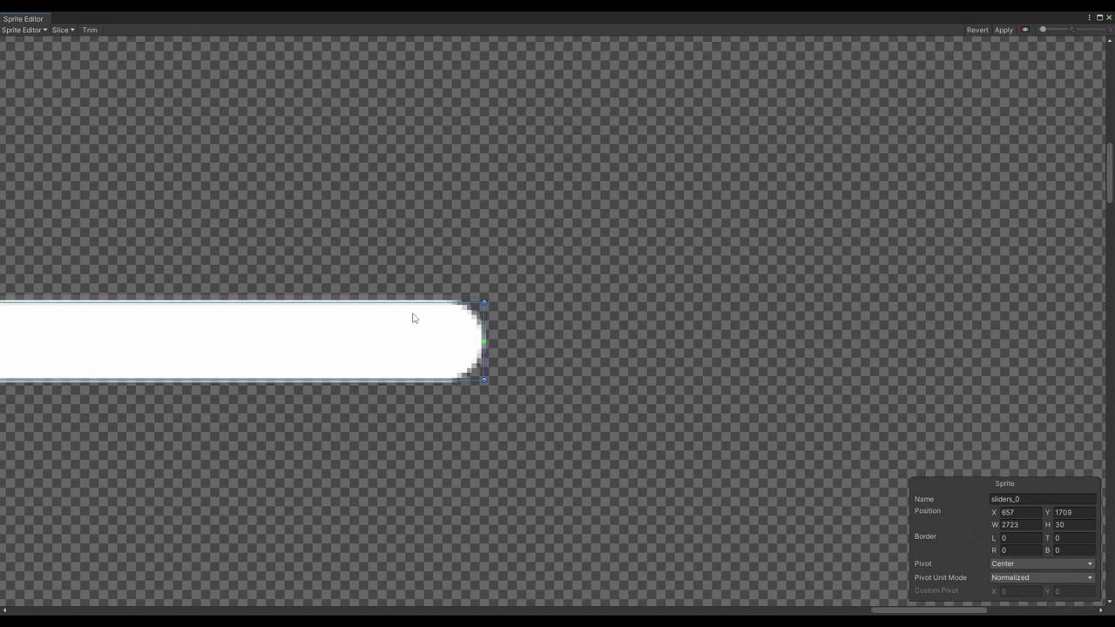
# - Give the smooth line's sprite a left border of about 13 px and a right border of about 14 px
pyautogui.scroll(8, 401, 260)
pyautogui.moveTo(120, 284); pyautogui.dragTo(193, 285)
pyautogui.scroll(-8, 192, 284)
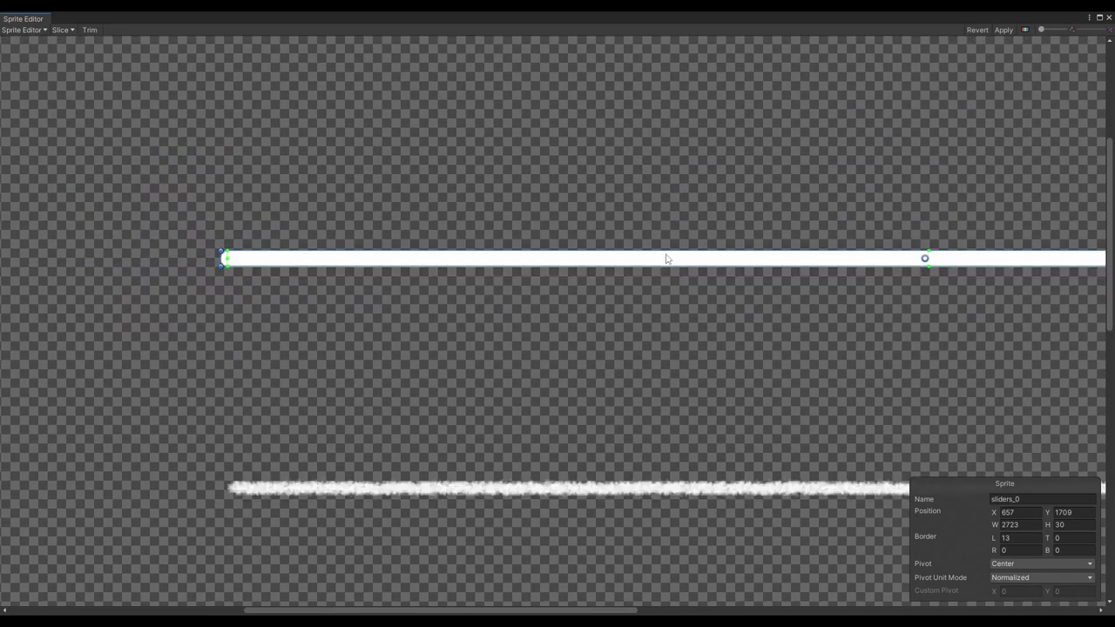
pyautogui.scroll(8, 505, 374)
pyautogui.moveTo(516, 373); pyautogui.dragTo(488, 375)
pyautogui.scroll(-8, 488, 375)
# - Create a sprite rectangle around the textured line, about 2728 px wide, with its height set to 30 px
pyautogui.scroll(6, 523, 319)
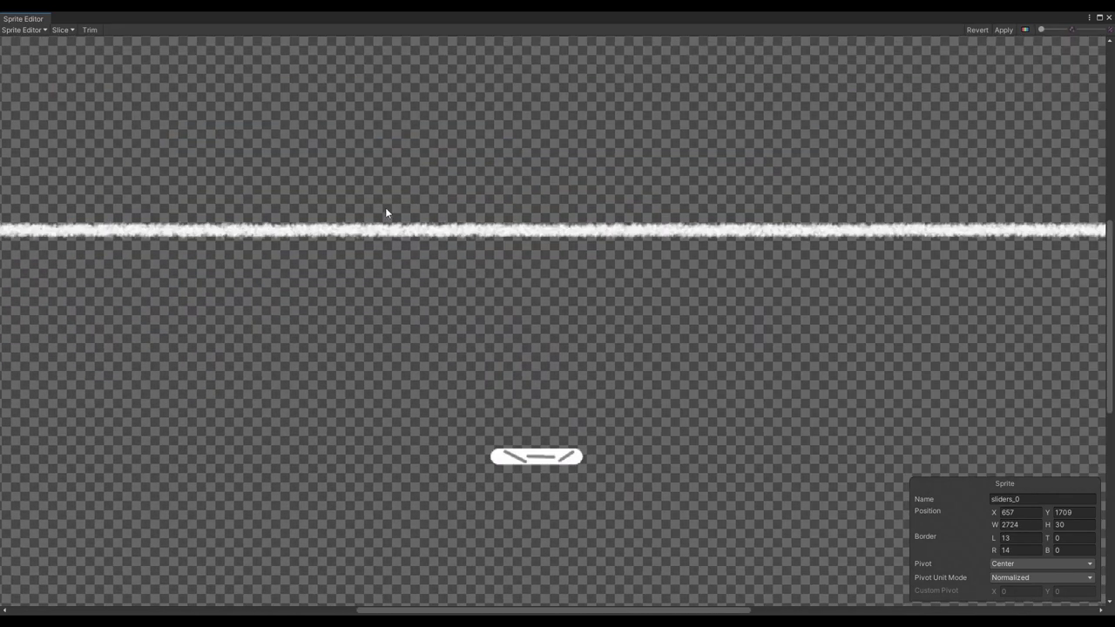
pyautogui.moveTo(386, 212); pyautogui.dragTo(738, 275, button='middle')
pyautogui.moveTo(258, 279); pyautogui.dragTo(1081, 316)
pyautogui.moveTo(1079, 293); pyautogui.dragTo(400, 291, button='middle')
pyautogui.scroll(-4, 400, 291)
pyautogui.moveTo(400, 291); pyautogui.dragTo(743, 287)
pyautogui.click(1073, 522)
pyautogui.write('30')
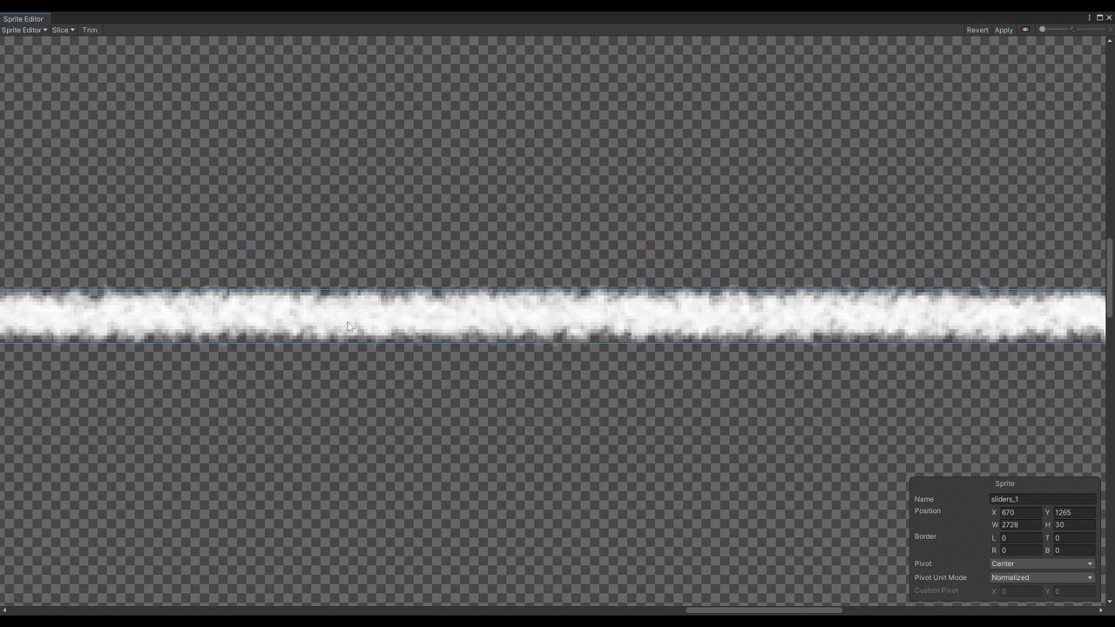
pyautogui.moveTo(348, 322); pyautogui.dragTo(419, 353, button='middle')
pyautogui.moveTo(419, 353); pyautogui.dragTo(417, 352)
pyautogui.moveTo(354, 352); pyautogui.dragTo(423, 311, button='middle')
pyautogui.scroll(-8, 423, 311)
# - Add top and bottom borders to the textured line's sprite, with the top at 15 px and the bottom at 16 px
pyautogui.scroll(10, 424, 311)
pyautogui.moveTo(439, 278); pyautogui.dragTo(439, 316)
pyautogui.moveTo(440, 368); pyautogui.dragTo(439, 320)
pyautogui.scroll(-10, 409, 371)
pyautogui.click(1067, 537)
pyautogui.write('15')
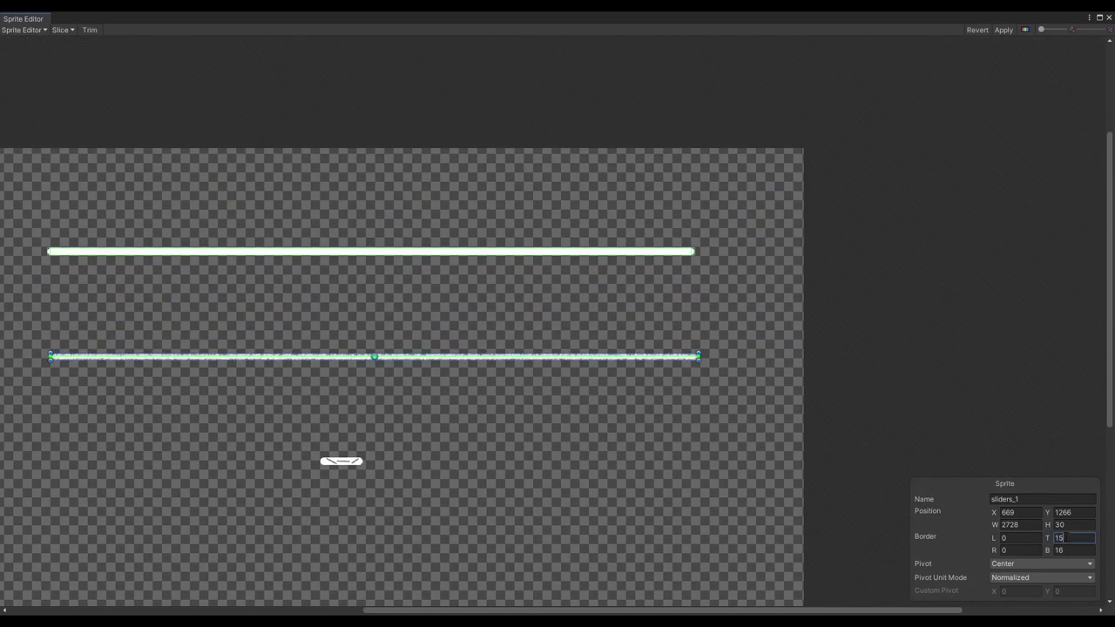
pyautogui.scroll(10, 377, 359)
pyautogui.scroll(-10, 359, 302)
# - Create a sprite rectangle around the slider handle, set its height to 30 px, and fit it to the handle's edges
pyautogui.moveTo(300, 398); pyautogui.dragTo(407, 321, button='middle')
pyautogui.scroll(6, 407, 322)
pyautogui.click(547, 349)
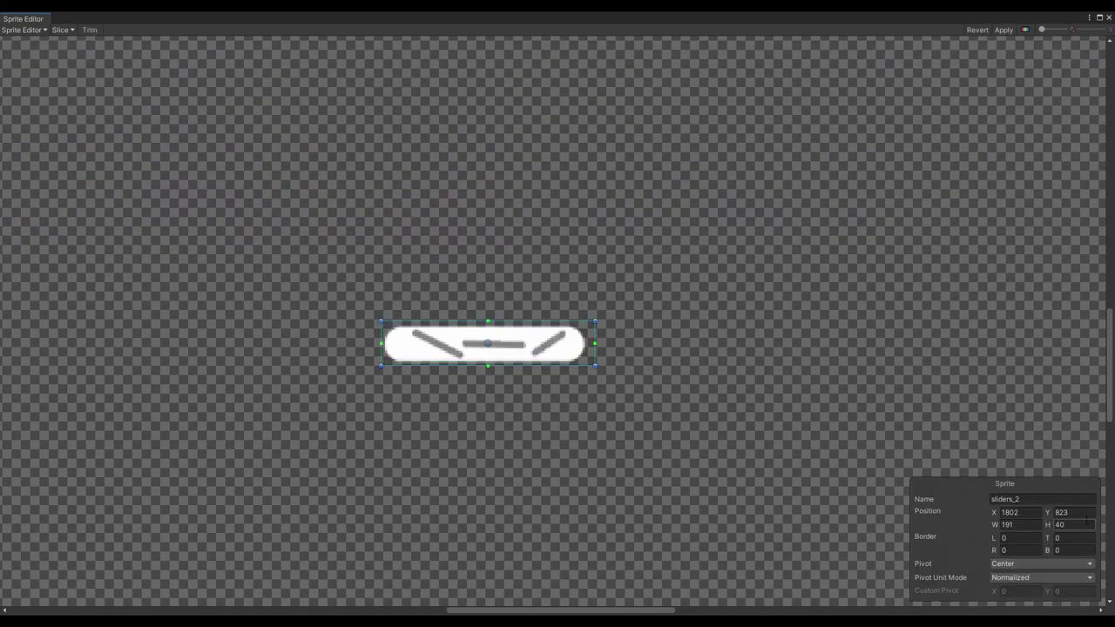
pyautogui.click(1074, 525)
pyautogui.write('30')
pyautogui.scroll(8, 598, 368)
pyautogui.moveTo(454, 340); pyautogui.dragTo(430, 330)
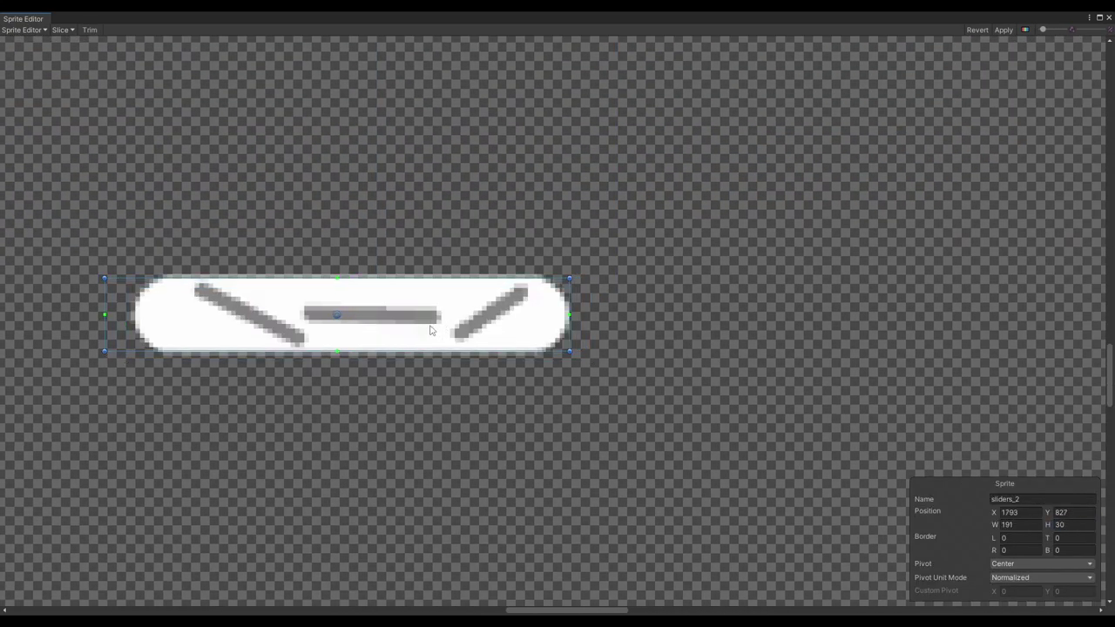
pyautogui.moveTo(104, 306); pyautogui.dragTo(134, 317)
# - Add left and right borders inside the handle sprite's rounded ends, setting the right border to 16 px
pyautogui.moveTo(134, 317); pyautogui.dragTo(173, 317)
pyautogui.moveTo(571, 321); pyautogui.dragTo(569, 321)
pyautogui.moveTo(570, 316); pyautogui.dragTo(538, 314)
pyautogui.click(1016, 550)
pyautogui.write('16')
pyautogui.click(614, 350)
# - Set the left and right borders of the smooth line's sprite to 15 px
pyautogui.scroll(-15, 606, 322)
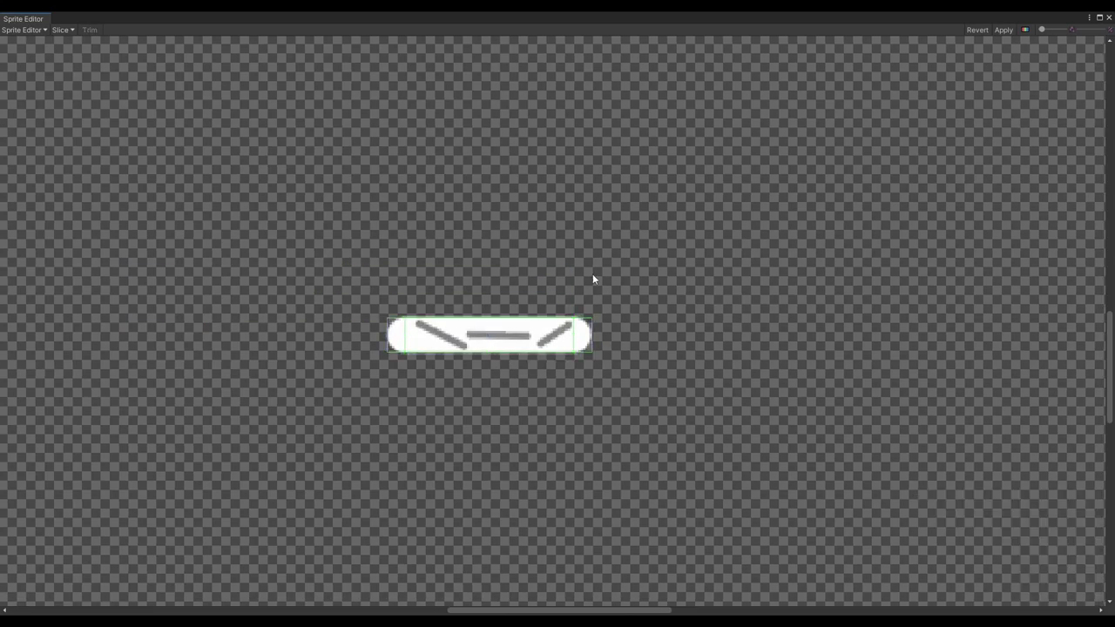
pyautogui.moveTo(593, 277); pyautogui.dragTo(567, 428, button='middle')
pyautogui.click(567, 423)
pyautogui.click(1020, 537)
pyautogui.write('14')
pyautogui.click(1018, 550)
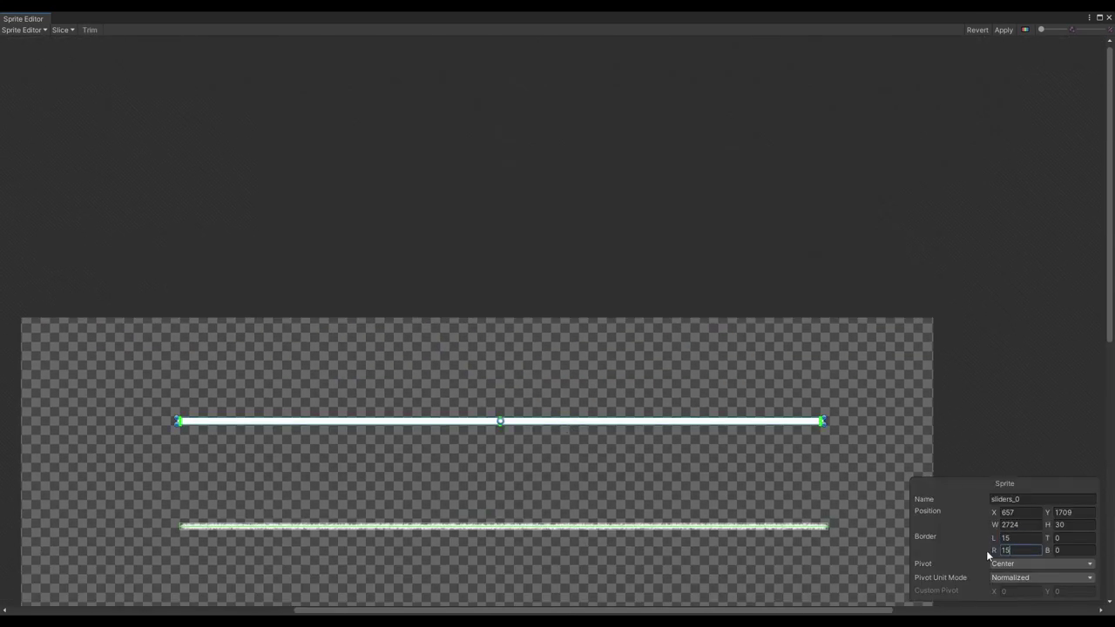
# - Review the border values of the handle sprite and the textured line's sprite
pyautogui.moveTo(575, 540); pyautogui.dragTo(602, 283, button='middle')
pyautogui.click(506, 374)
pyautogui.click(1014, 537)
pyautogui.click(627, 269)
pyautogui.click(1073, 550)
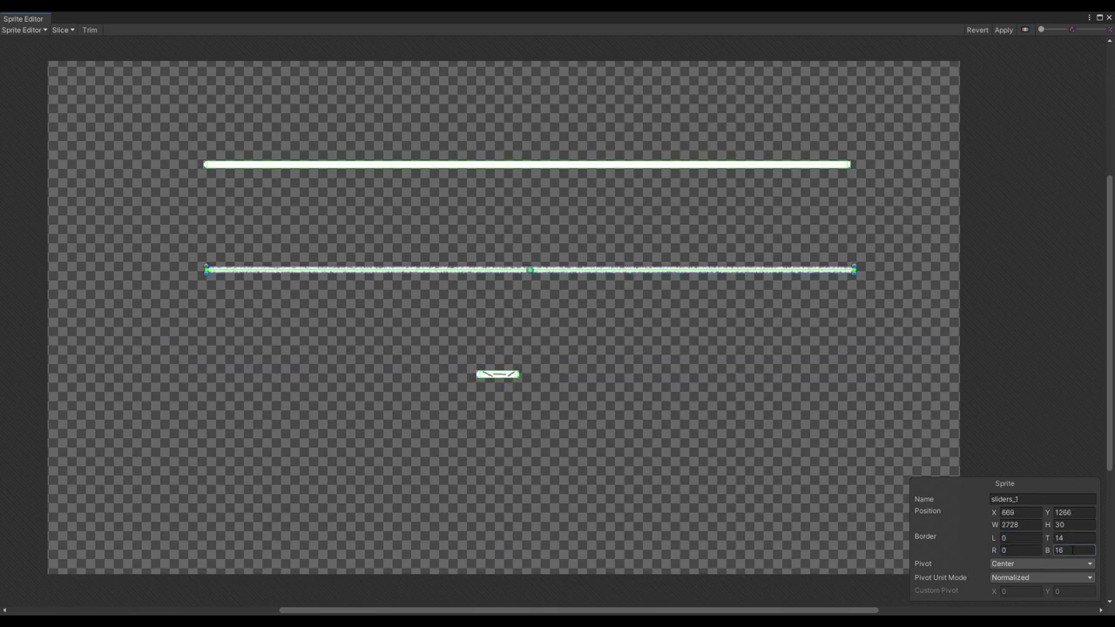
pyautogui.click(1073, 538)
pyautogui.click(566, 323)
pyautogui.moveTo(566, 323); pyautogui.dragTo(474, 362, button='middle')
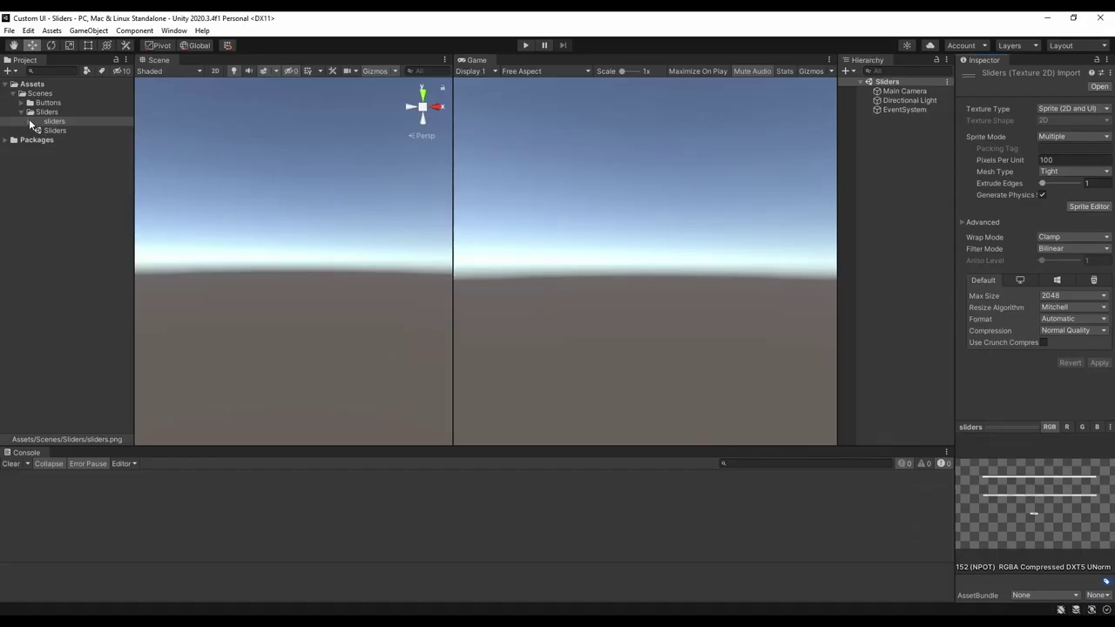
# - Expand the sliders texture in the project and inspect each of its three sliced sprites
pyautogui.click(29, 121)
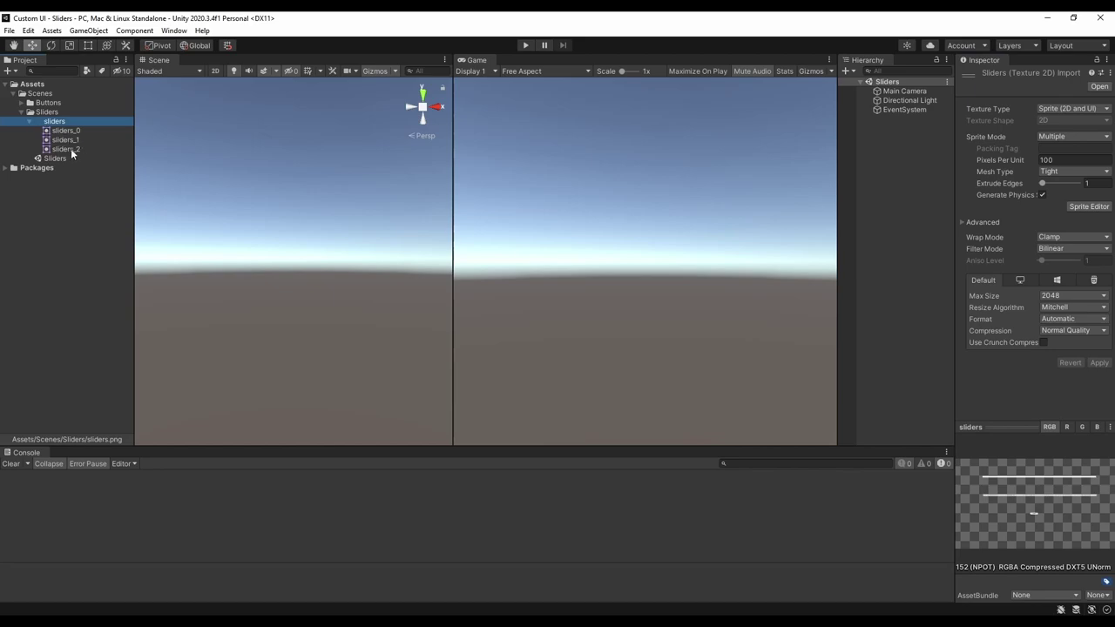
pyautogui.click(65, 132)
pyautogui.click(65, 140)
pyautogui.click(66, 149)
pyautogui.click(58, 121)
# - Add a UI Slider to the scene
pyautogui.rightClick(904, 145)
pyautogui.moveTo(950, 373)
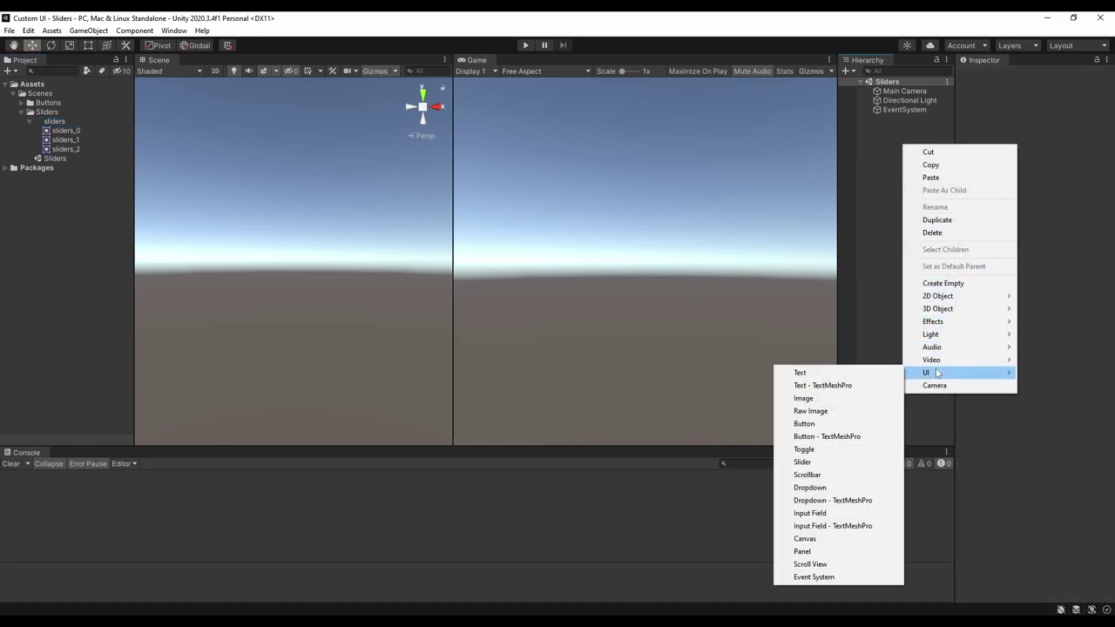
pyautogui.click(825, 462)
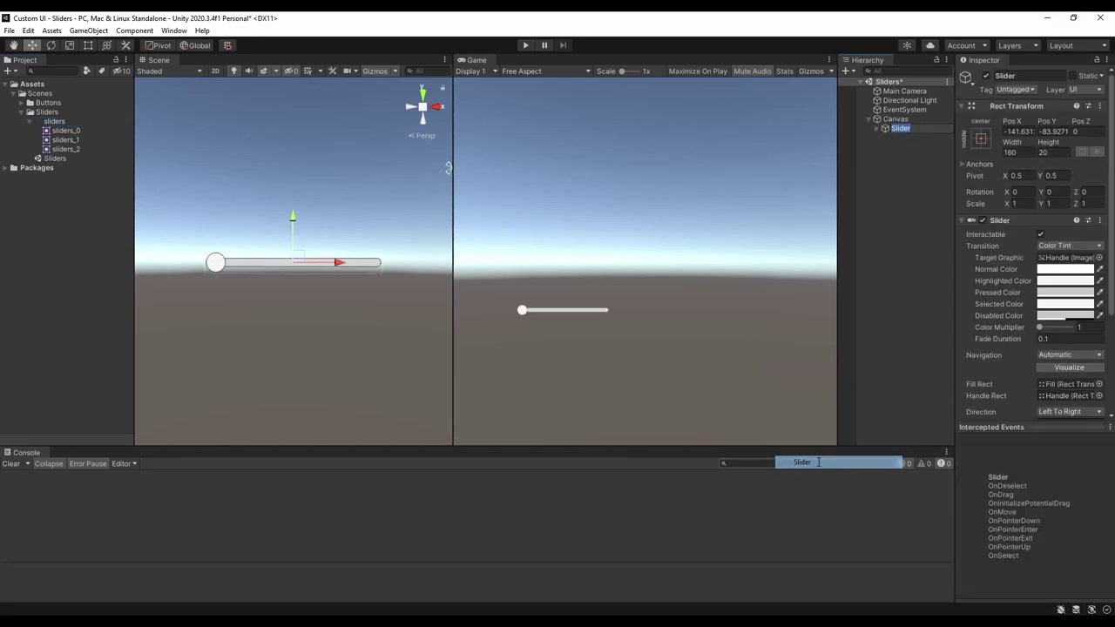
pyautogui.click(897, 203)
# - Expand the new slider's child objects and set the slider's Value to 0.5
pyautogui.click(878, 128)
pyautogui.click(902, 139)
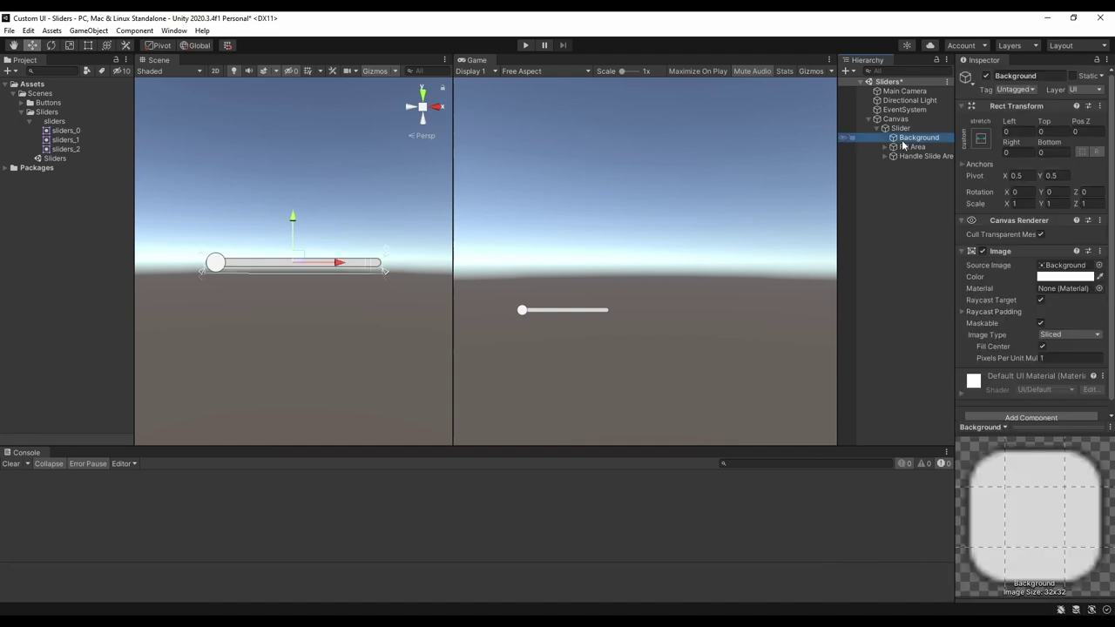
pyautogui.click(900, 128)
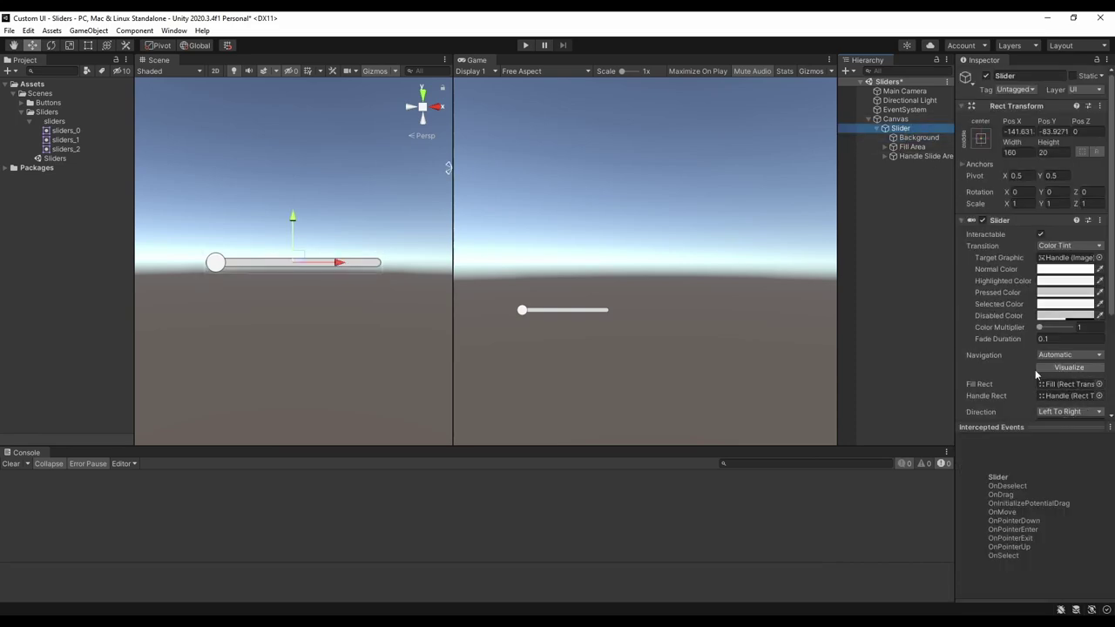
pyautogui.scroll(-3, 1036, 374)
pyautogui.click(1095, 318)
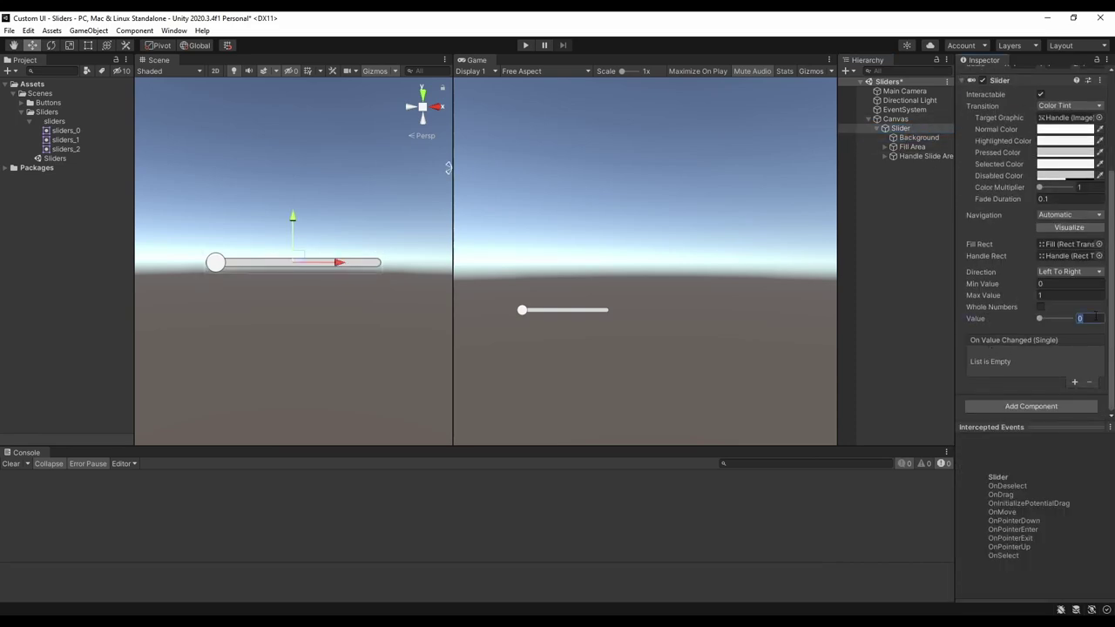
pyautogui.write('0.5')
pyautogui.click(916, 212)
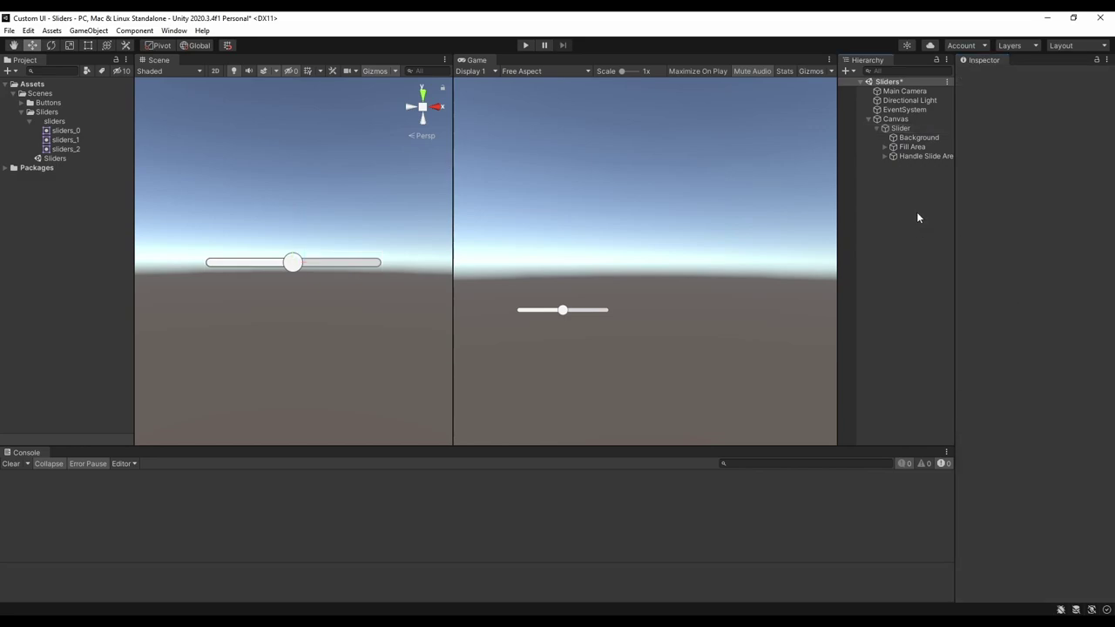
# - Delete the slider's Background object and set the slider's height to 30
pyautogui.click(912, 138)
pyautogui.press('Delete')
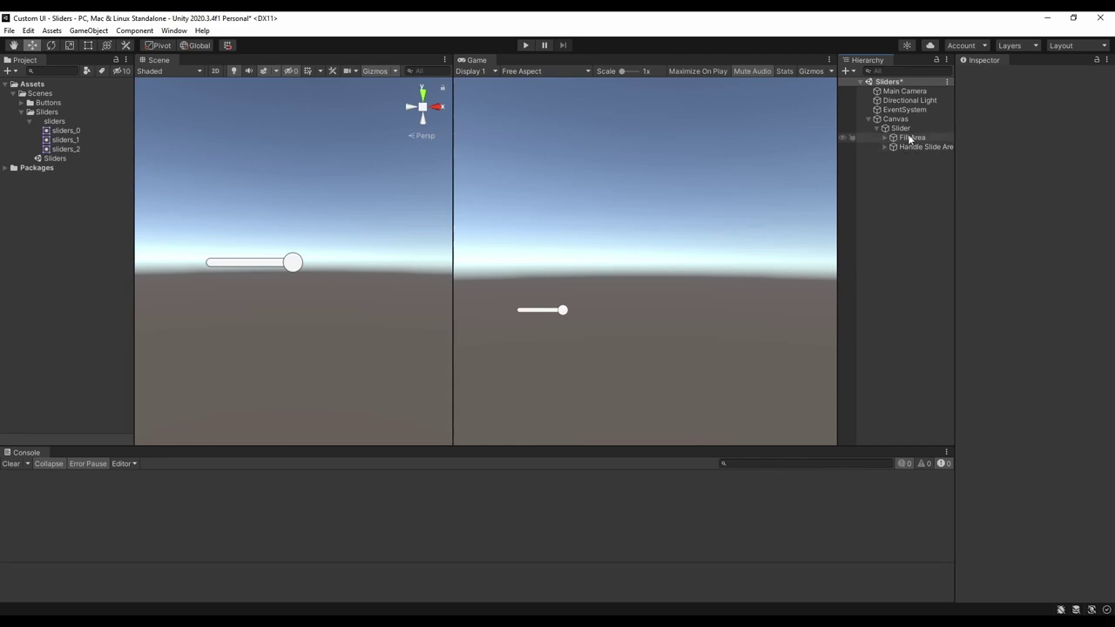
pyautogui.click(902, 129)
pyautogui.click(1068, 150)
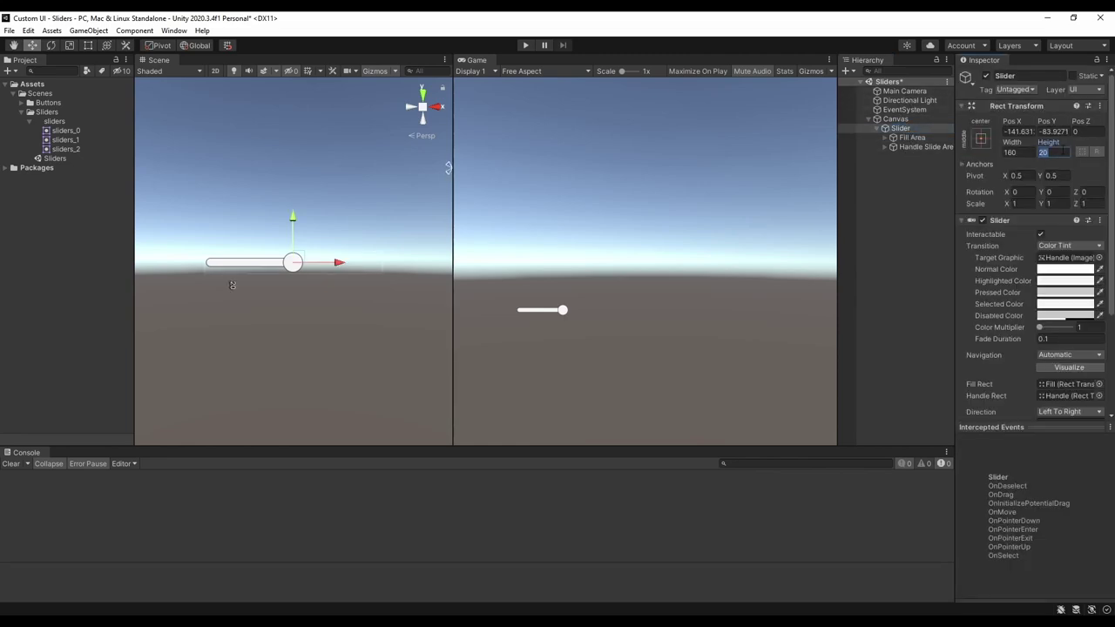
pyautogui.write('30')
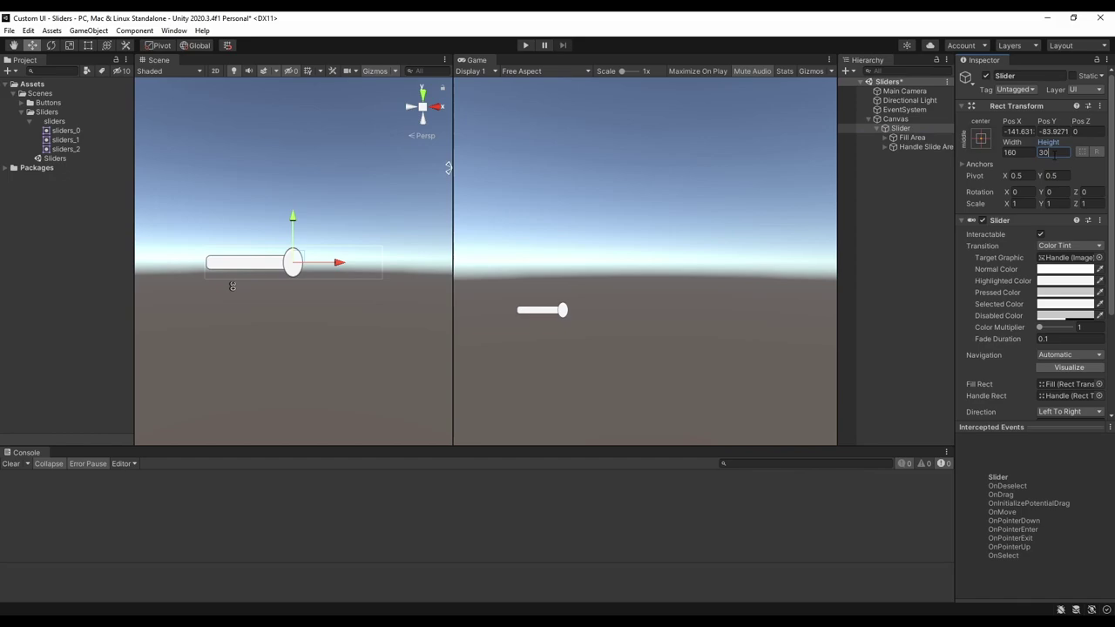
# - Anchor and position the slider's Fill Area to stretch across its parent in both directions
pyautogui.click(921, 142)
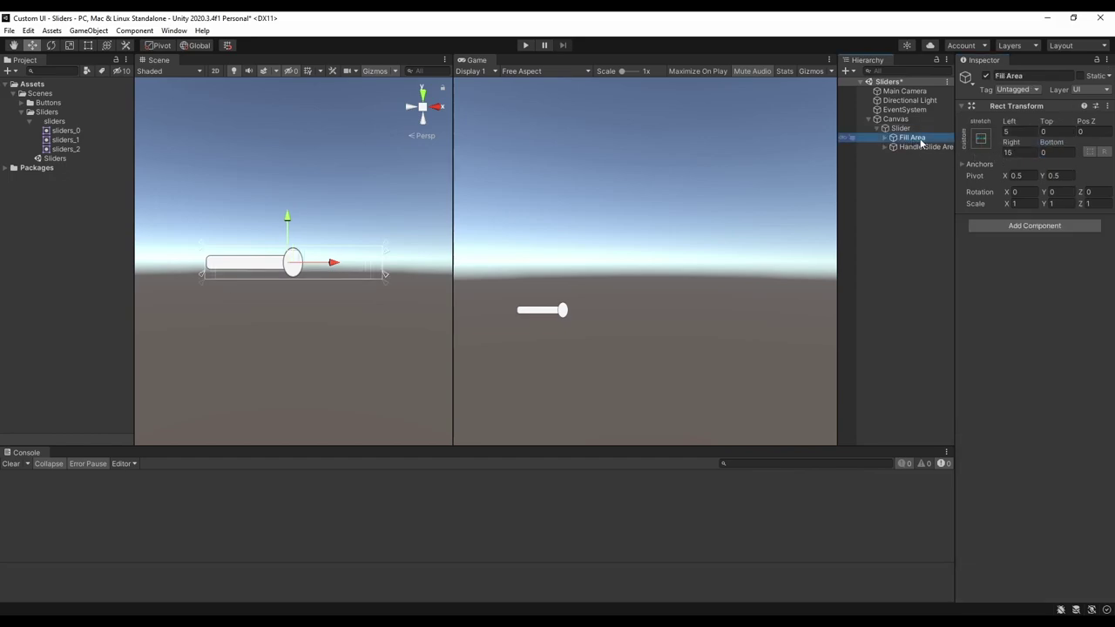
pyautogui.click(981, 141)
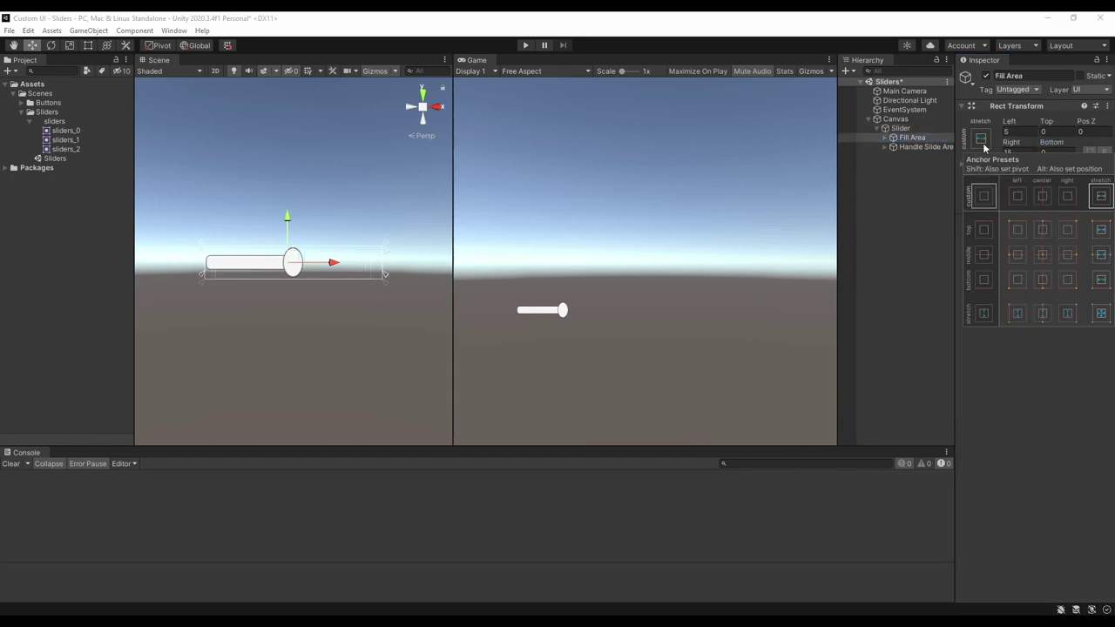
pyautogui.keyDown('alt'); pyautogui.click(1102, 313); pyautogui.keyUp('alt')
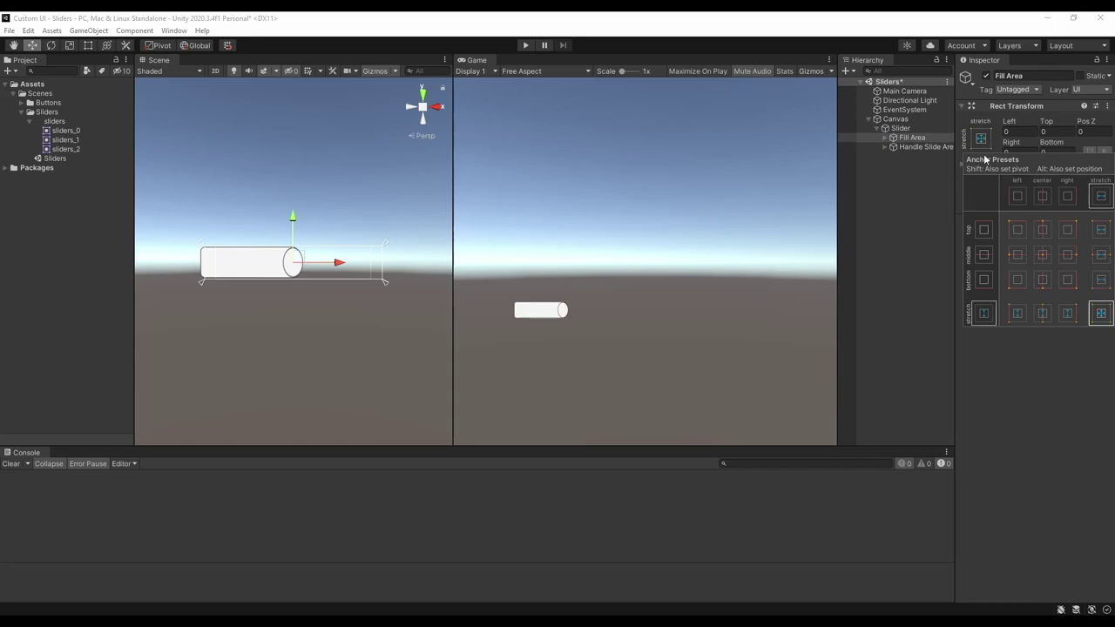
pyautogui.click(1064, 360)
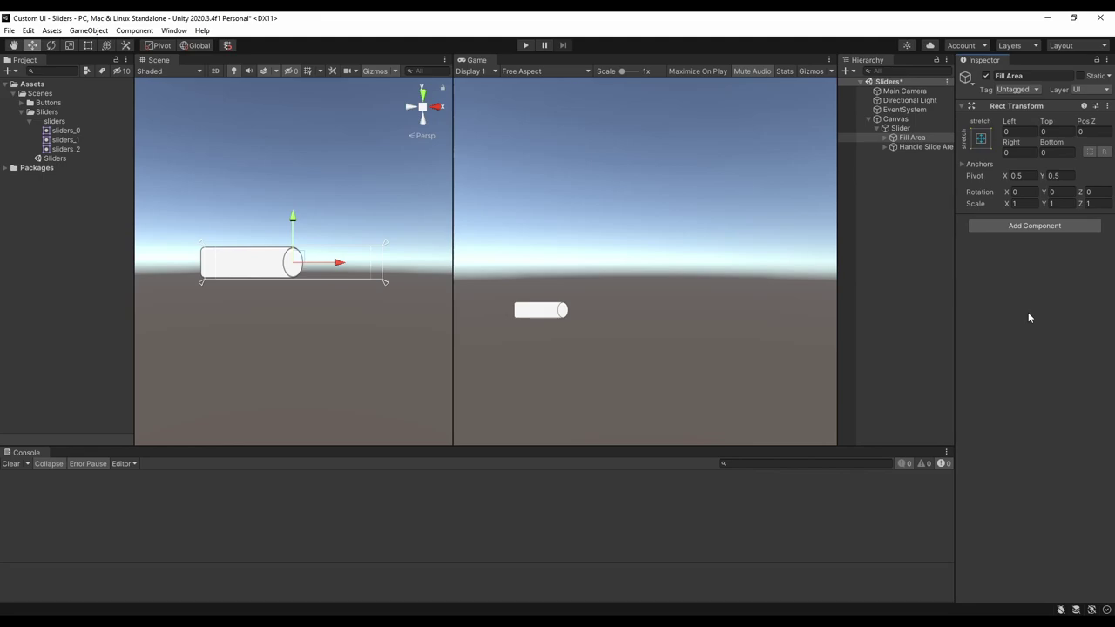
# - Multiply the slider's width by 1.5 to make it 240
pyautogui.click(901, 128)
pyautogui.click(1011, 153)
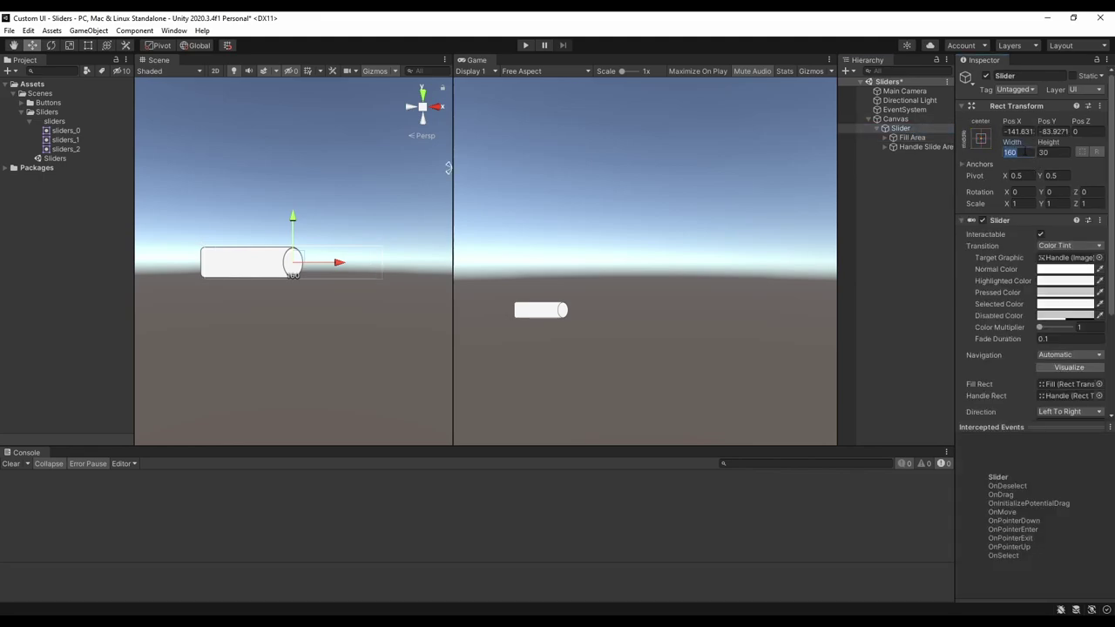
pyautogui.write('*1.5')
pyautogui.press('Return')
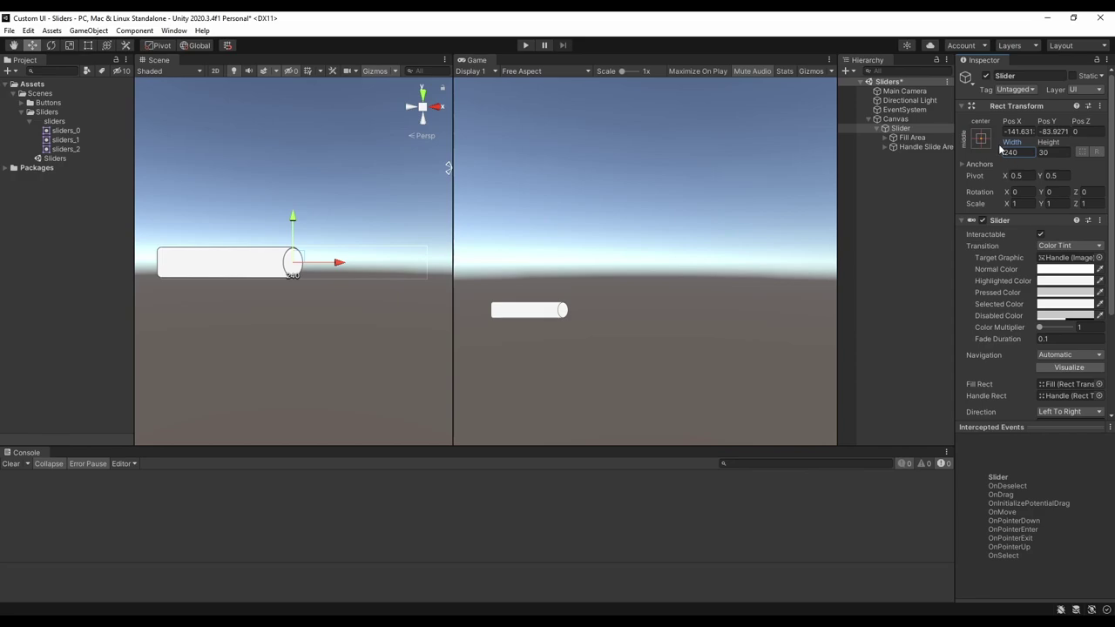
# - Set the slider's Handle to a width of 35 with Top and Bottom offsets of -2.5
pyautogui.click(885, 147)
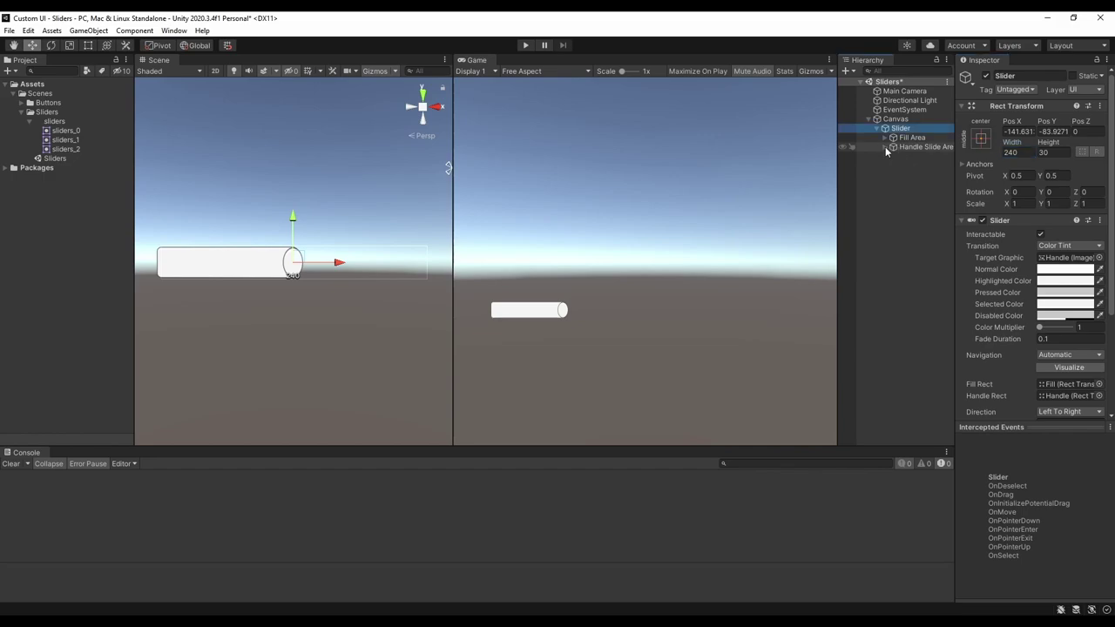
pyautogui.click(924, 157)
pyautogui.click(1011, 163)
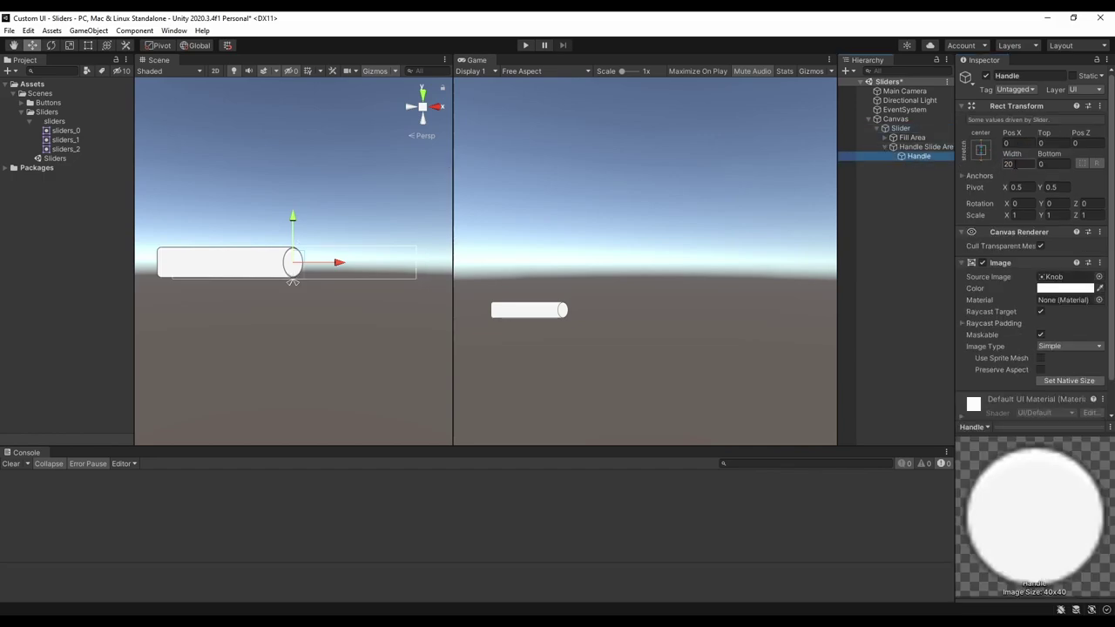
pyautogui.write('35')
pyautogui.click(1055, 143)
pyautogui.write('-2.5')
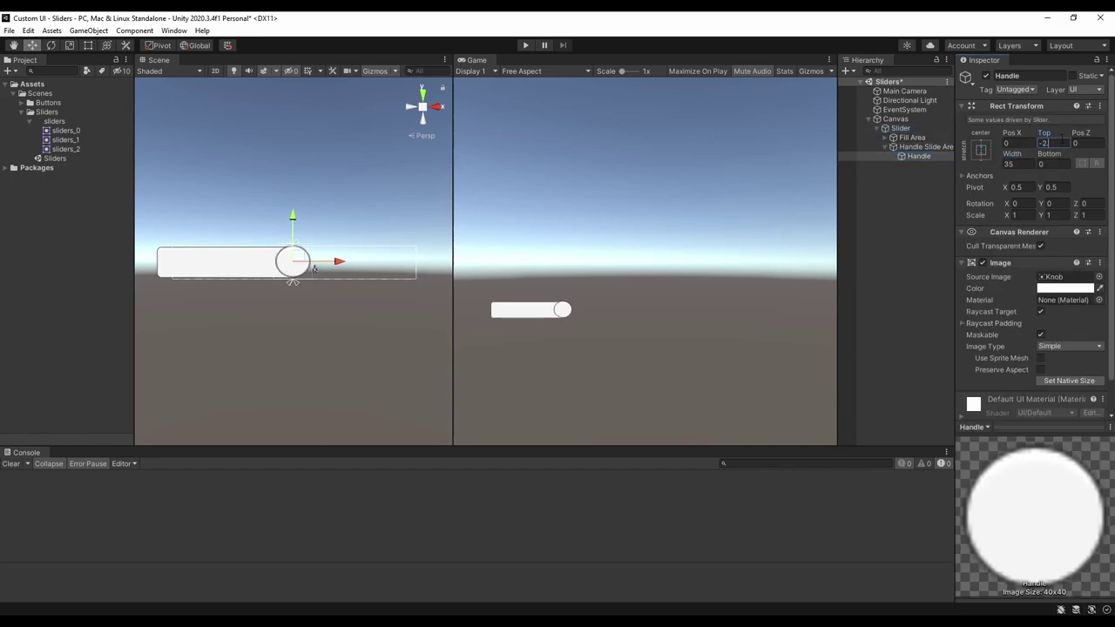
pyautogui.click(1053, 164)
pyautogui.write('-2.5')
# - Position the slider at Pos X 0 and Pos Y 100
pyautogui.scroll(-3, 327, 263)
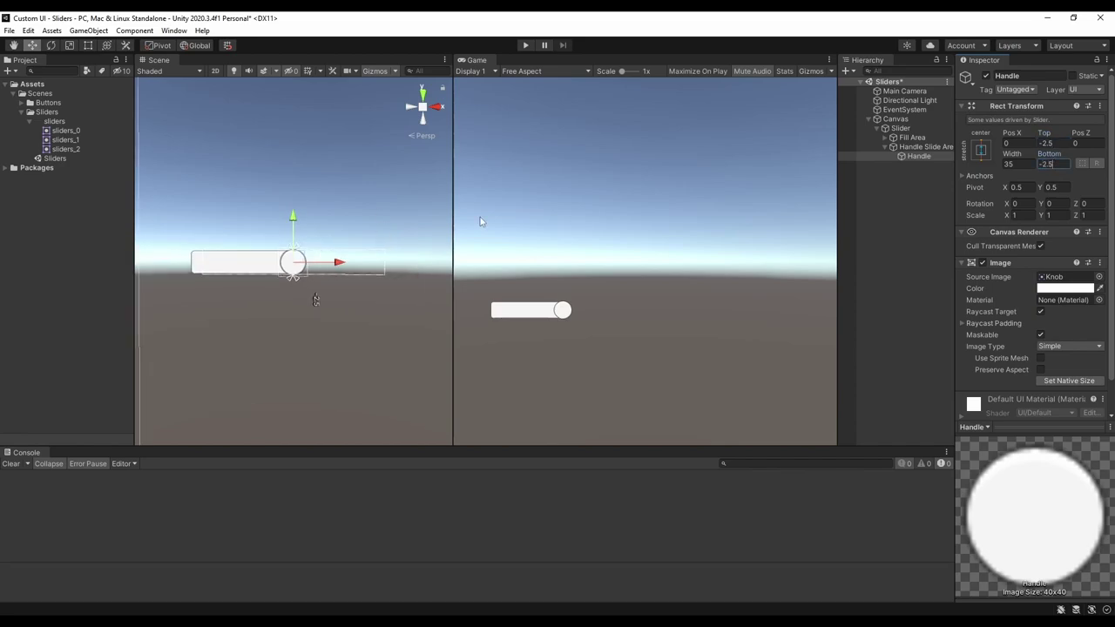
pyautogui.click(901, 128)
pyautogui.click(1056, 132)
pyautogui.write('100')
pyautogui.moveTo(318, 195); pyautogui.dragTo(350, 238, button='middle')
pyautogui.scroll(-5, 285, 280)
pyautogui.click(1018, 132)
pyautogui.write('0')
pyautogui.scroll(4, 341, 217)
# - Duplicate the slider twice and place the copies at Pos Y 0 and Pos Y -100
pyautogui.click(901, 128)
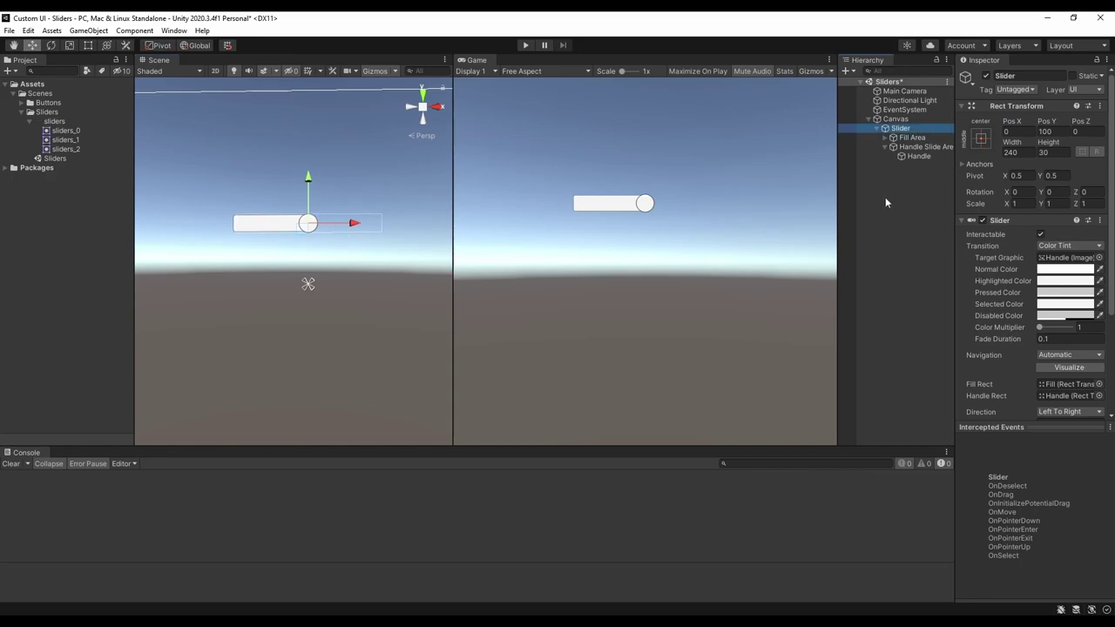
pyautogui.hotkey('ctrl', 'd')
pyautogui.hotkey('ctrl', 'd')
pyautogui.click(896, 166)
pyautogui.click(1052, 132)
pyautogui.write('0')
pyautogui.click(902, 175)
pyautogui.click(1051, 131)
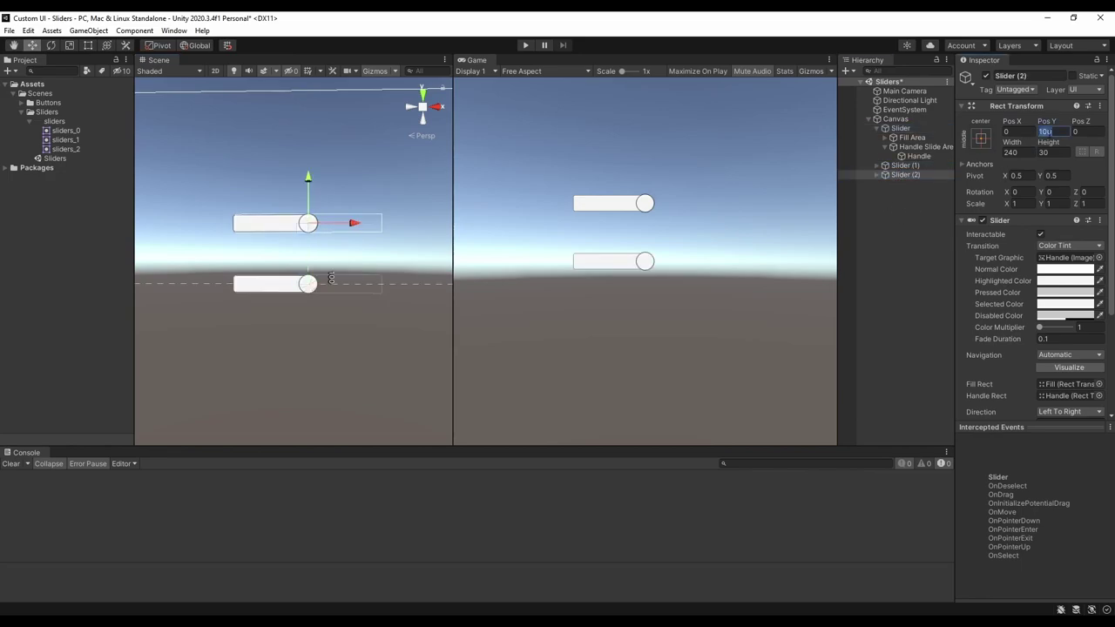
pyautogui.write('-100')
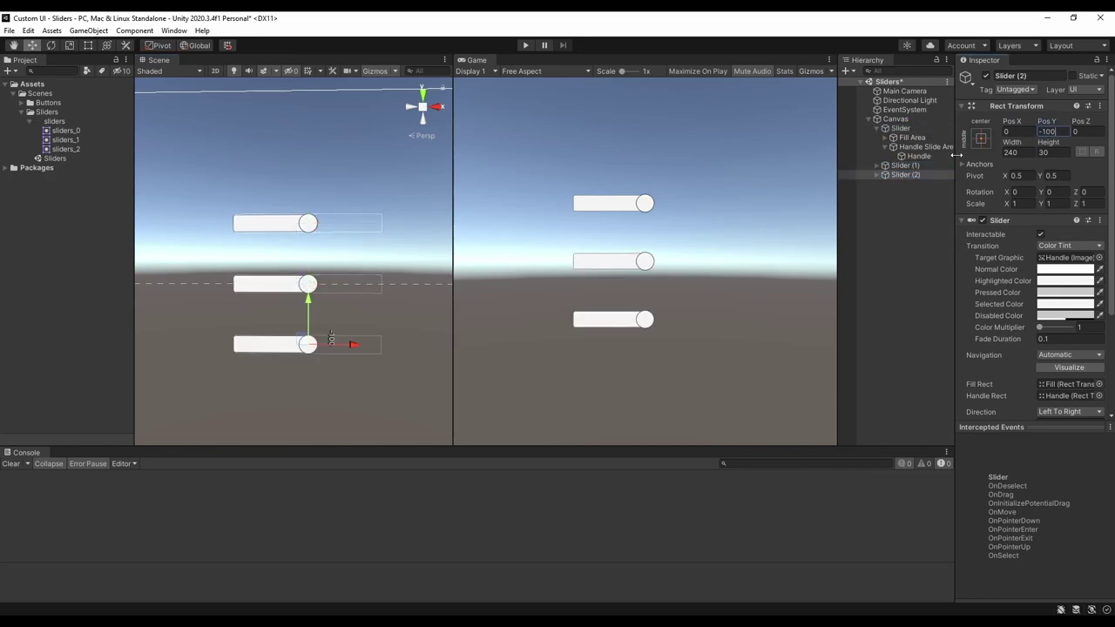
# - Expand the two duplicated sliders and the first copy's Fill Area in the scene's object tree
pyautogui.click(876, 165)
pyautogui.click(877, 194)
pyautogui.click(888, 175)
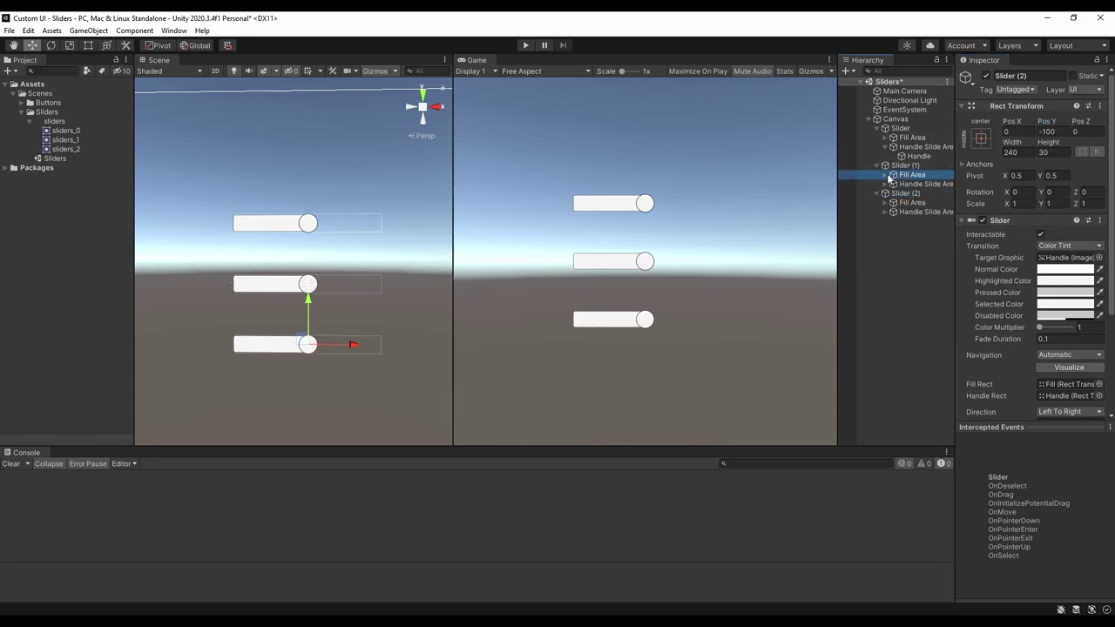
pyautogui.click(885, 175)
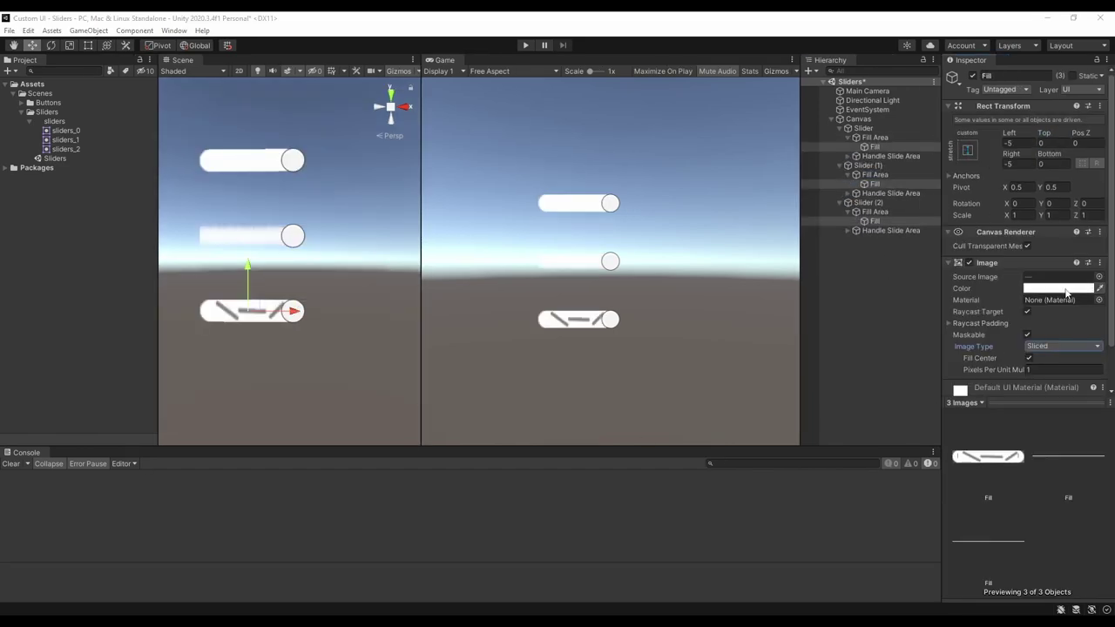
# - Set the image color of all three selected Fill objects to a saturated blue
pyautogui.click(1067, 289)
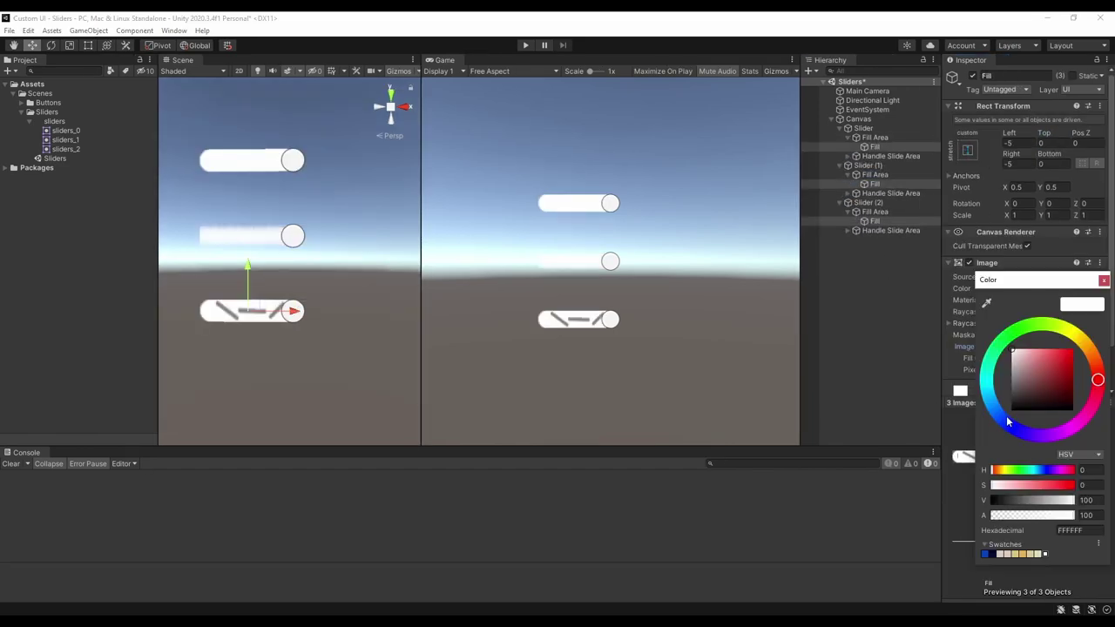
pyautogui.click(1008, 422)
pyautogui.moveTo(1054, 388)
pyautogui.mouseDown()
pyautogui.moveTo(1084, 386)
pyautogui.moveTo(1055, 368)
pyautogui.mouseUp()
pyautogui.click(1103, 280)
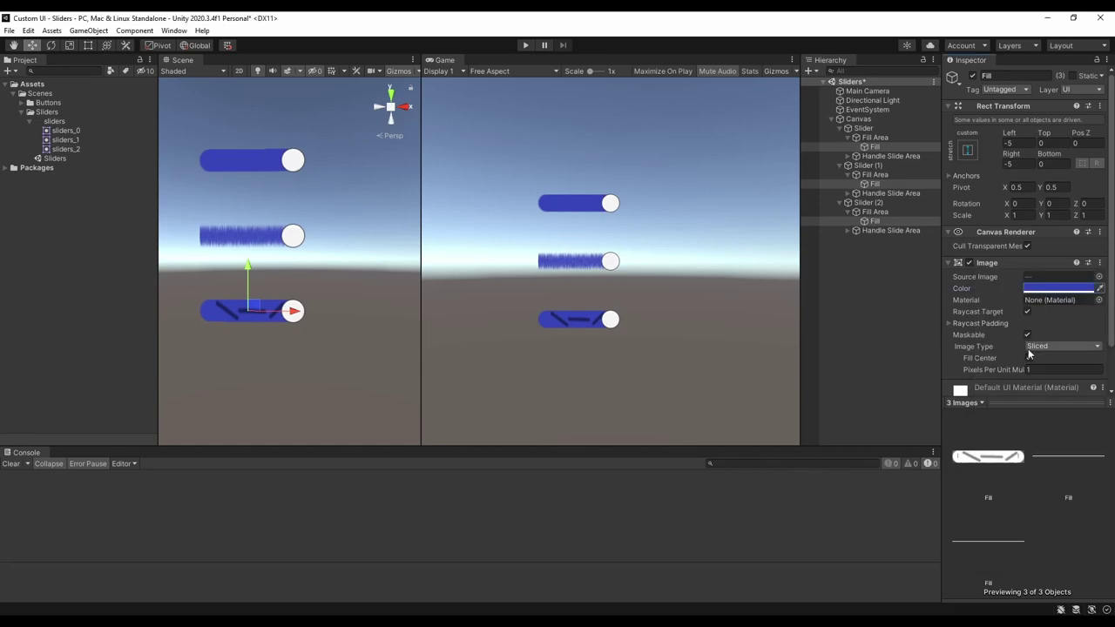
# - Set the three fills' Image Type to Simple and test each slider's handle in play mode
pyautogui.click(1059, 346)
pyautogui.click(1049, 358)
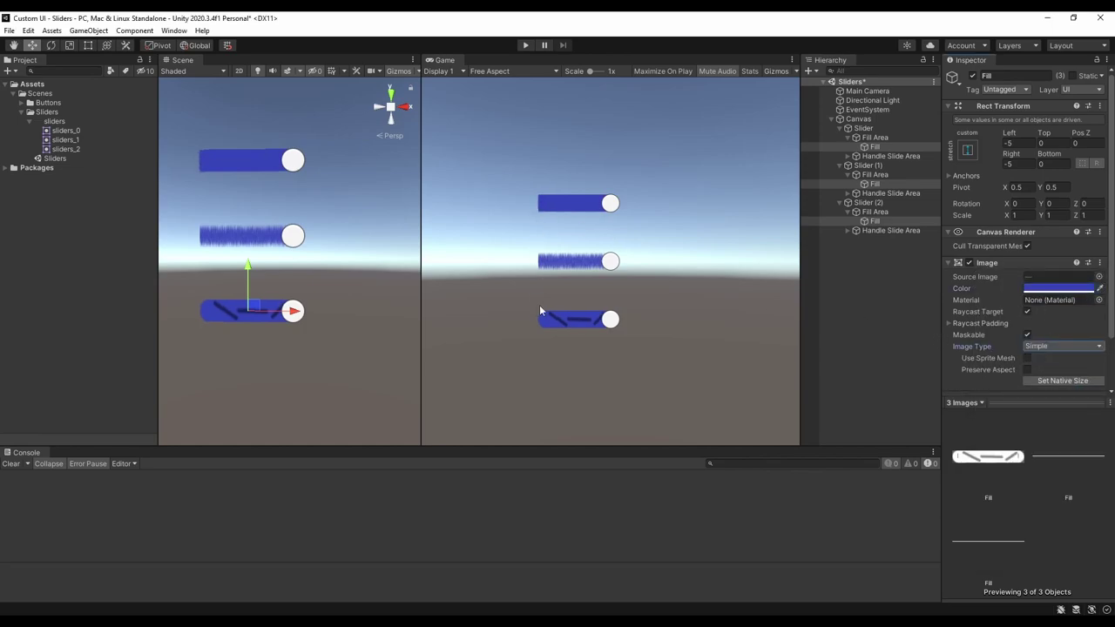
pyautogui.click(527, 45)
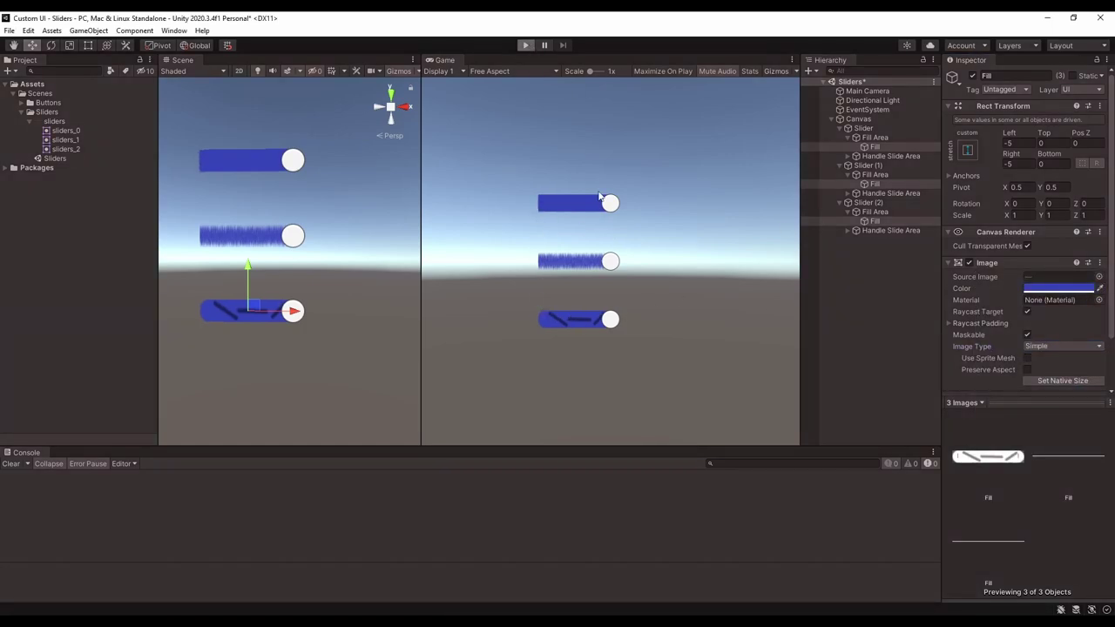
pyautogui.moveTo(611, 206); pyautogui.dragTo(675, 205)
pyautogui.moveTo(610, 261); pyautogui.dragTo(577, 262)
pyautogui.moveTo(610, 319)
pyautogui.mouseDown()
pyautogui.moveTo(547, 330)
pyautogui.moveTo(728, 321)
pyautogui.moveTo(620, 324)
pyautogui.mouseUp()
# - Set the three fills' Image Type to Sliced and test the sliders by moving their handles back and forth
pyautogui.click(1051, 348)
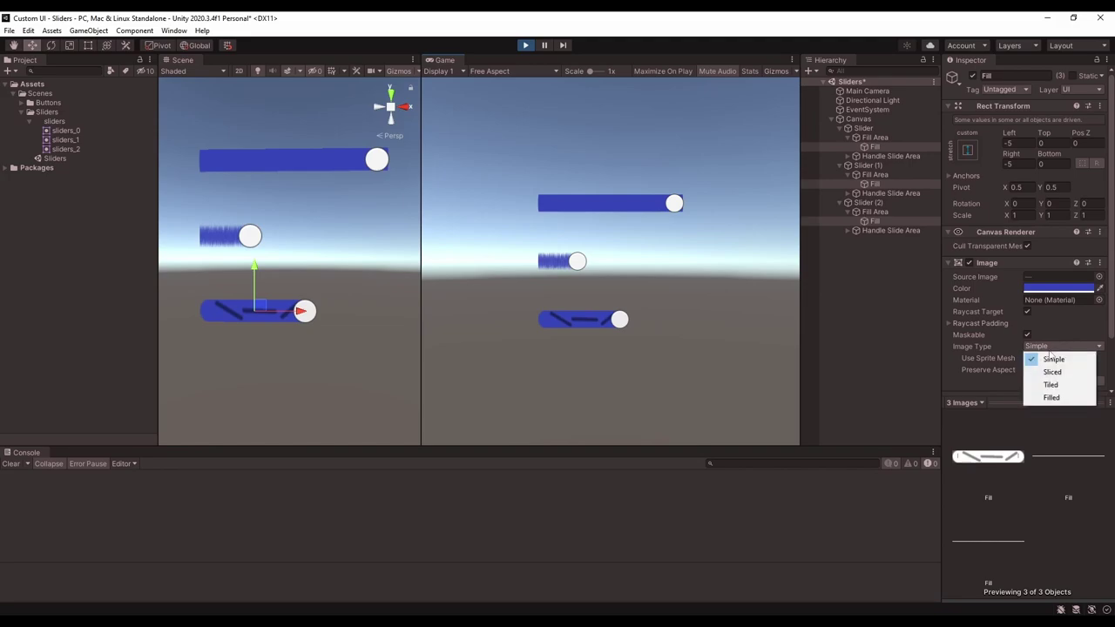
pyautogui.click(1046, 370)
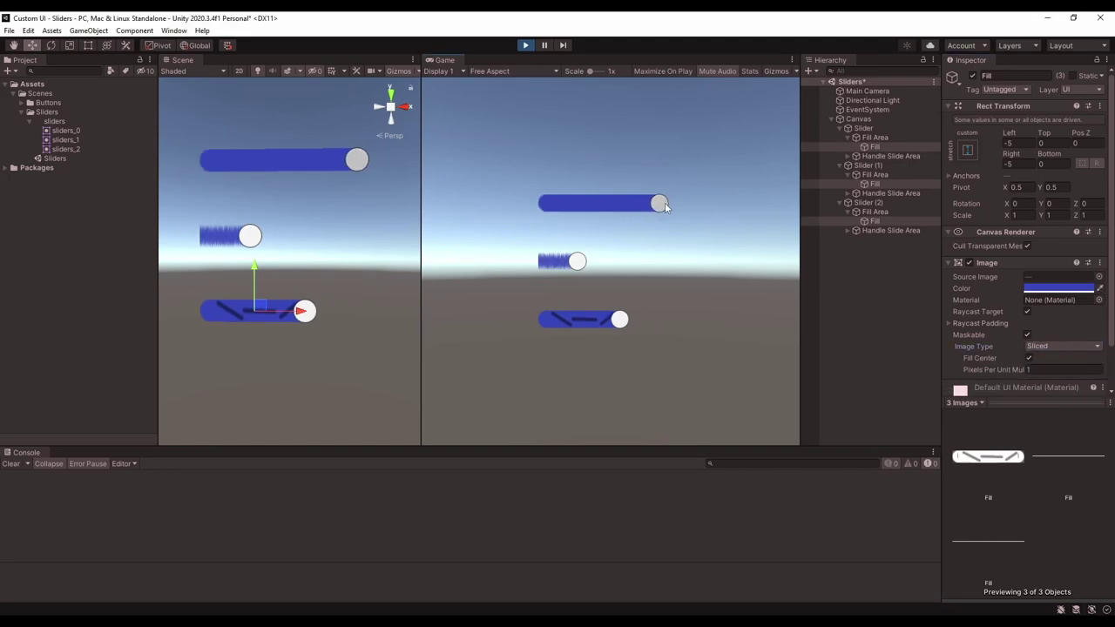
pyautogui.moveTo(664, 205)
pyautogui.mouseDown()
pyautogui.moveTo(547, 206)
pyautogui.moveTo(680, 206)
pyautogui.moveTo(666, 206)
pyautogui.mouseUp()
pyautogui.moveTo(578, 261)
pyautogui.mouseDown()
pyautogui.moveTo(691, 266)
pyautogui.moveTo(593, 262)
pyautogui.mouseUp()
pyautogui.moveTo(619, 320); pyautogui.dragTo(672, 320)
pyautogui.moveTo(665, 203)
pyautogui.mouseDown()
pyautogui.moveTo(547, 203)
pyautogui.moveTo(742, 212)
pyautogui.moveTo(521, 211)
pyautogui.moveTo(767, 210)
pyautogui.moveTo(607, 207)
pyautogui.moveTo(667, 218)
pyautogui.mouseUp()
pyautogui.moveTo(671, 320); pyautogui.dragTo(631, 322)
pyautogui.moveTo(592, 263); pyautogui.dragTo(570, 264)
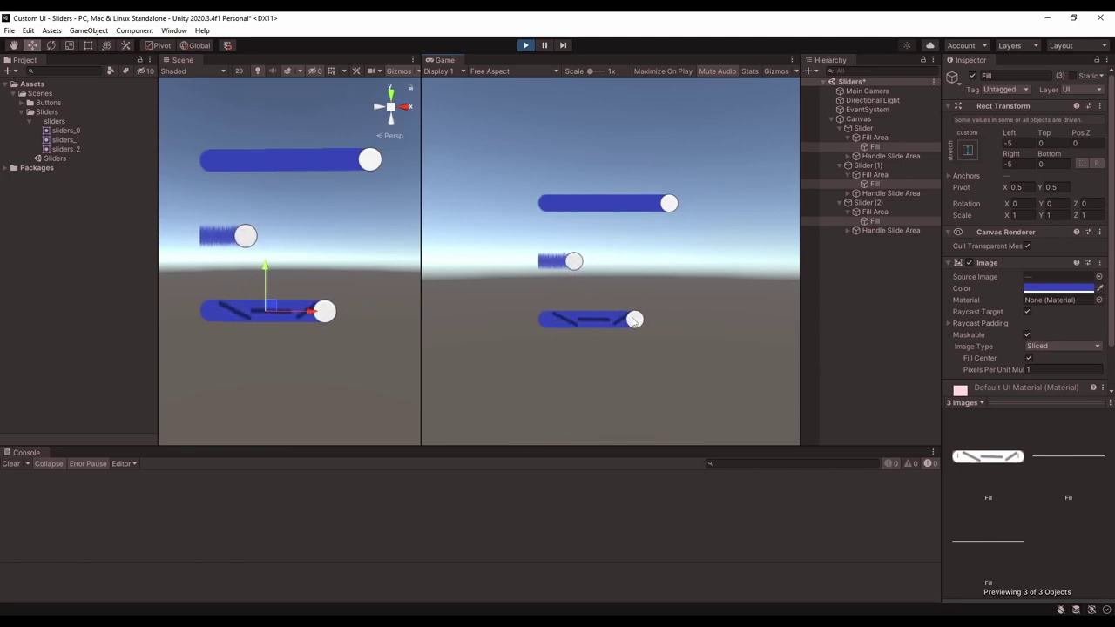
pyautogui.moveTo(631, 321); pyautogui.dragTo(607, 322)
pyautogui.click(876, 222)
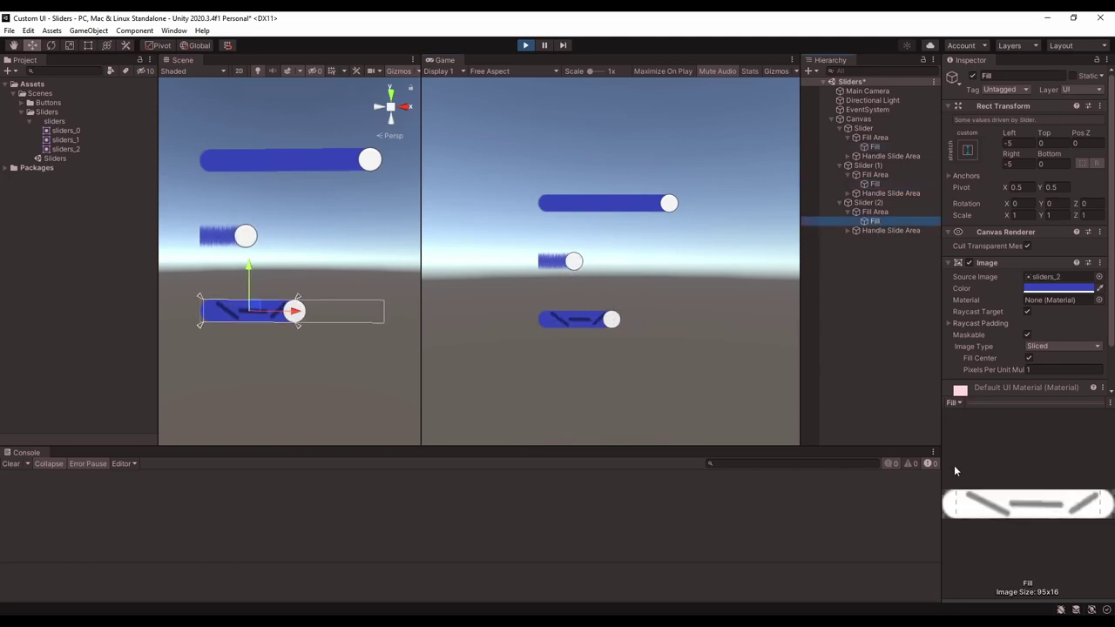
# - Widen the Inspector for a larger sprite preview and test the handles of the sliced third and first sliders in play mode
pyautogui.moveTo(939, 421); pyautogui.dragTo(885, 420)
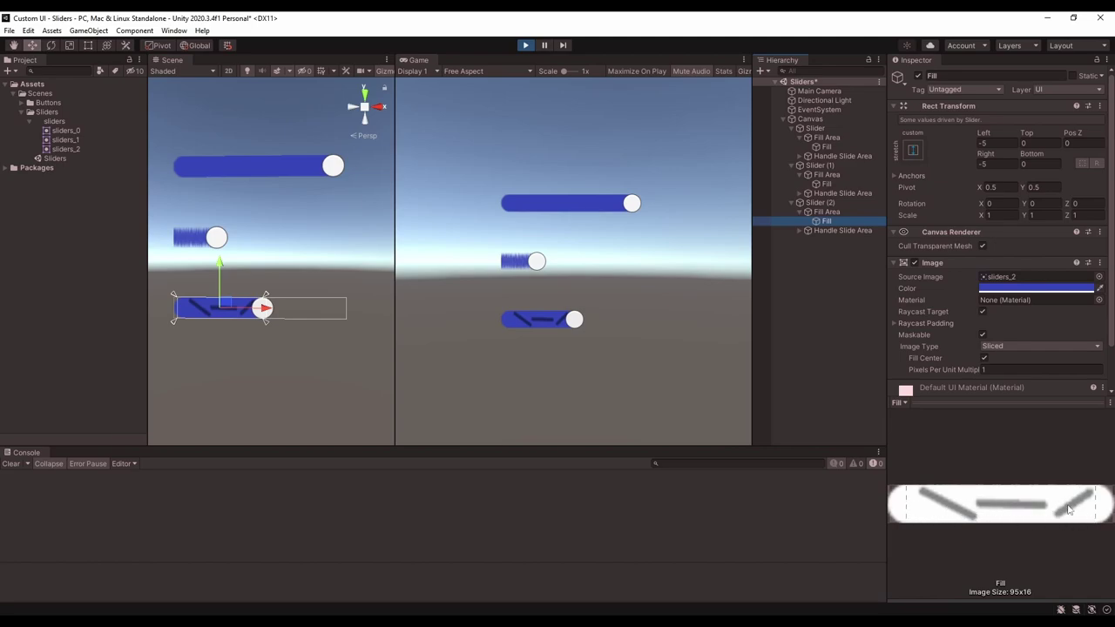
pyautogui.click(558, 317)
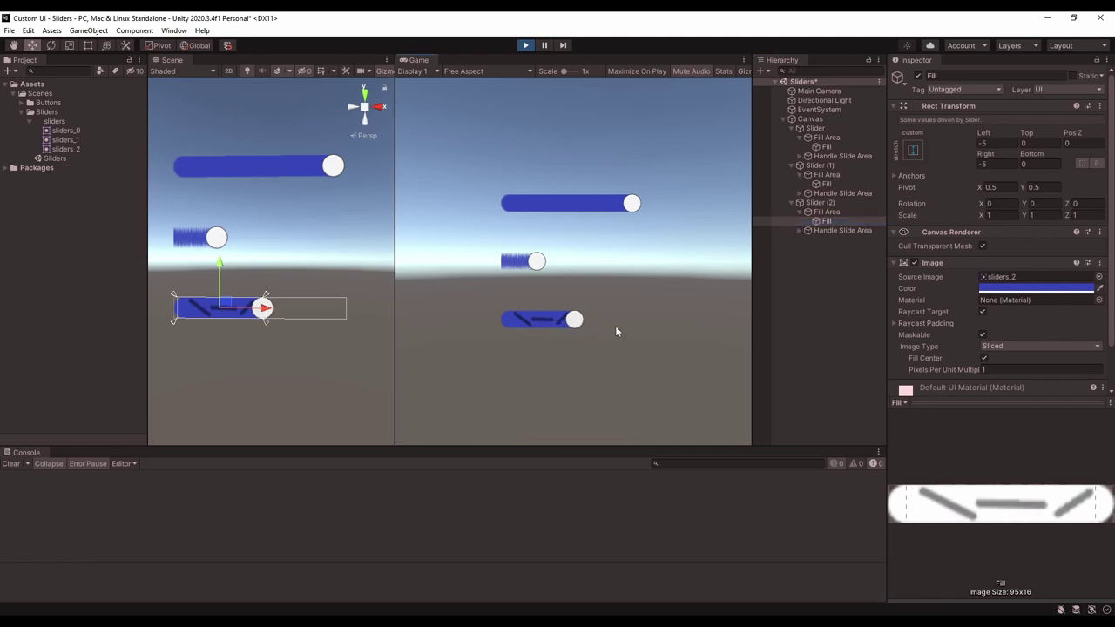
pyautogui.moveTo(582, 321); pyautogui.dragTo(620, 321)
pyautogui.moveTo(628, 207)
pyautogui.mouseDown()
pyautogui.moveTo(544, 209)
pyautogui.moveTo(636, 206)
pyautogui.mouseUp()
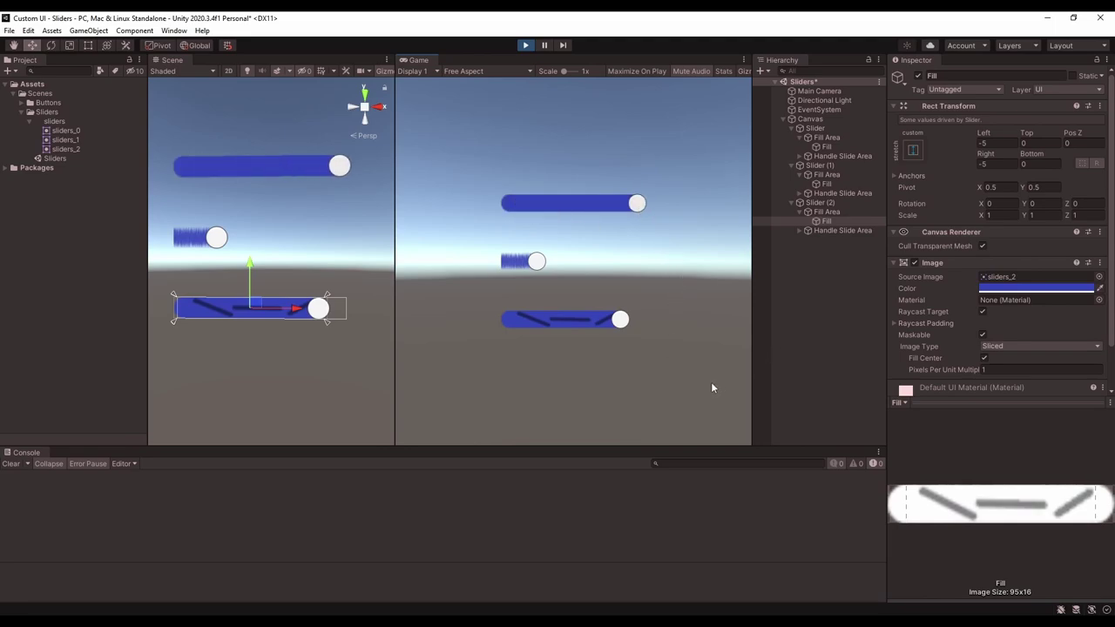
# - Set the Image Type of all three Fill objects to Tiled and test each slider by moving its handle
pyautogui.keyDown('ctrl'); pyautogui.click(828, 184); pyautogui.keyUp('ctrl')
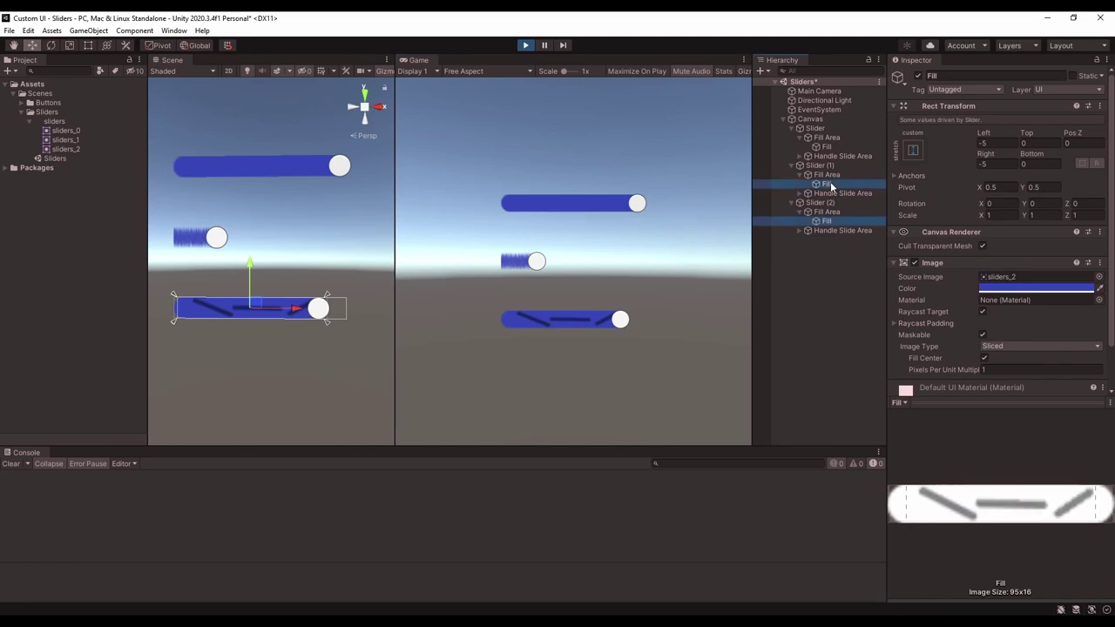
pyautogui.keyDown('ctrl'); pyautogui.click(826, 146); pyautogui.keyUp('ctrl')
pyautogui.click(1028, 347)
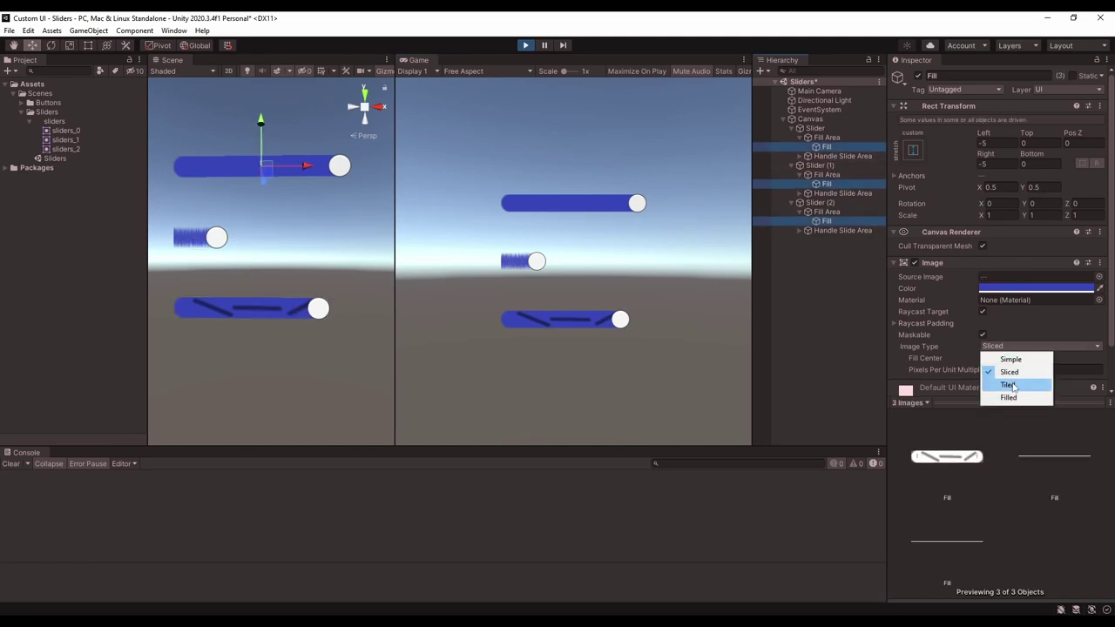
pyautogui.click(1002, 384)
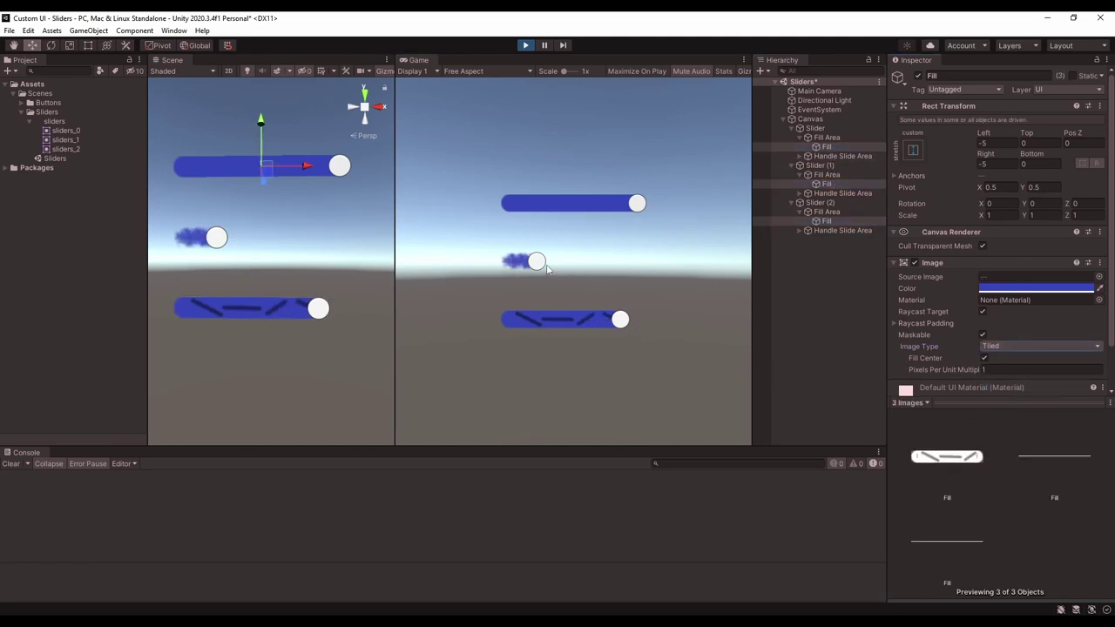
pyautogui.moveTo(547, 270); pyautogui.dragTo(644, 267)
pyautogui.moveTo(619, 319); pyautogui.dragTo(701, 313)
pyautogui.moveTo(638, 204)
pyautogui.mouseDown()
pyautogui.moveTo(511, 202)
pyautogui.moveTo(649, 203)
pyautogui.mouseUp()
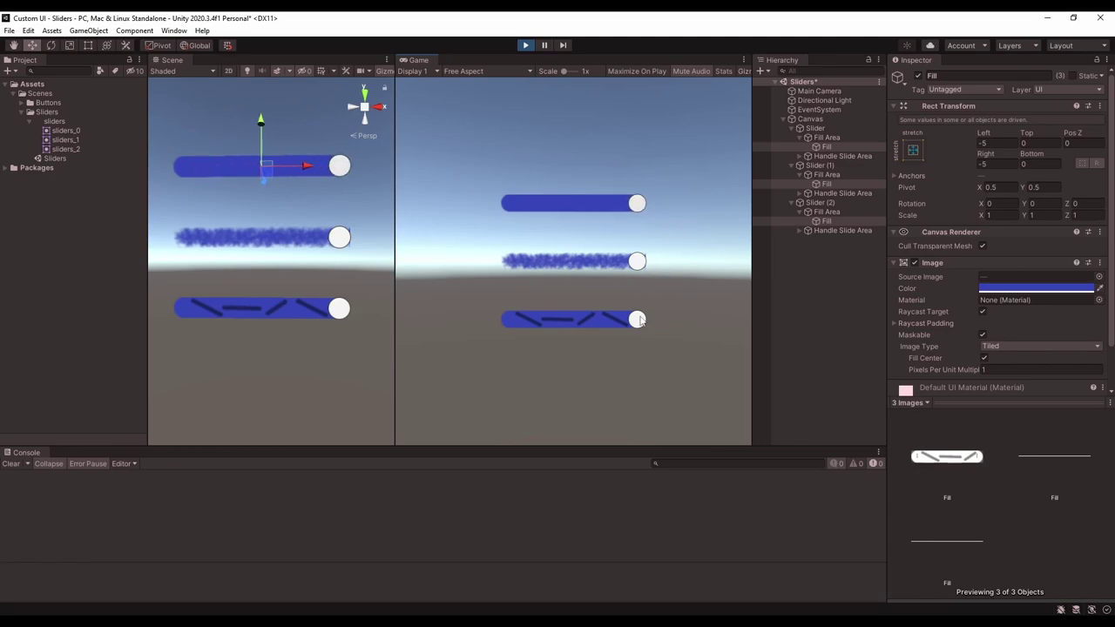
pyautogui.moveTo(640, 321); pyautogui.dragTo(699, 290)
pyautogui.moveTo(637, 261); pyautogui.dragTo(677, 283)
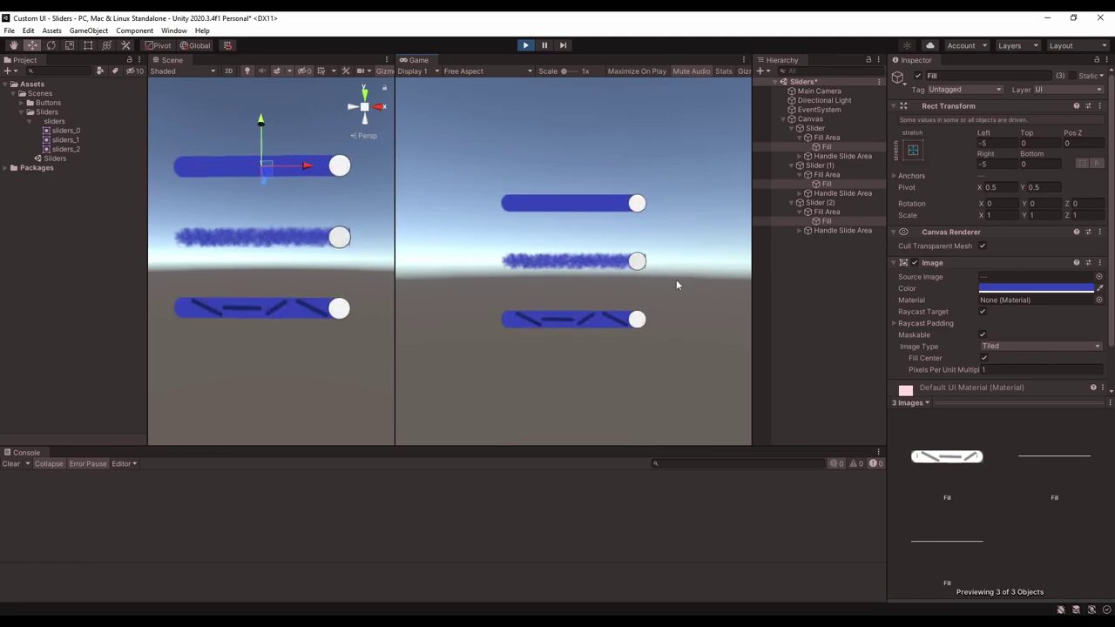
# - Inspect the third slider's Fill sprite and move its handle back and forth to examine how the pattern tiles
pyautogui.click(824, 220)
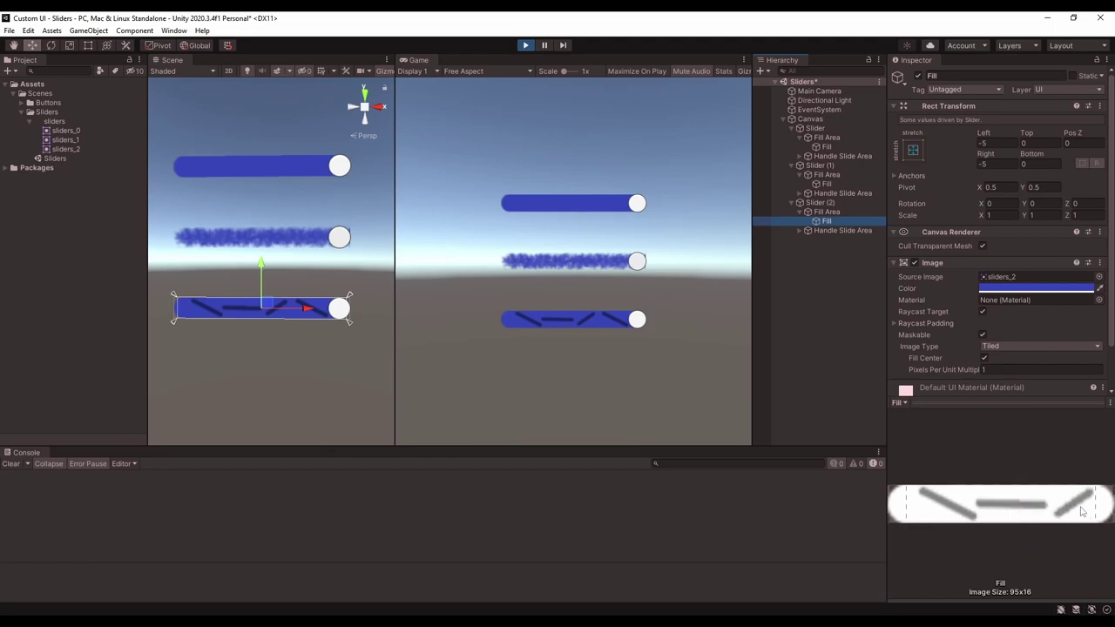
pyautogui.click(636, 323)
pyautogui.moveTo(635, 321)
pyautogui.mouseDown()
pyautogui.moveTo(534, 321)
pyautogui.moveTo(625, 330)
pyautogui.mouseUp()
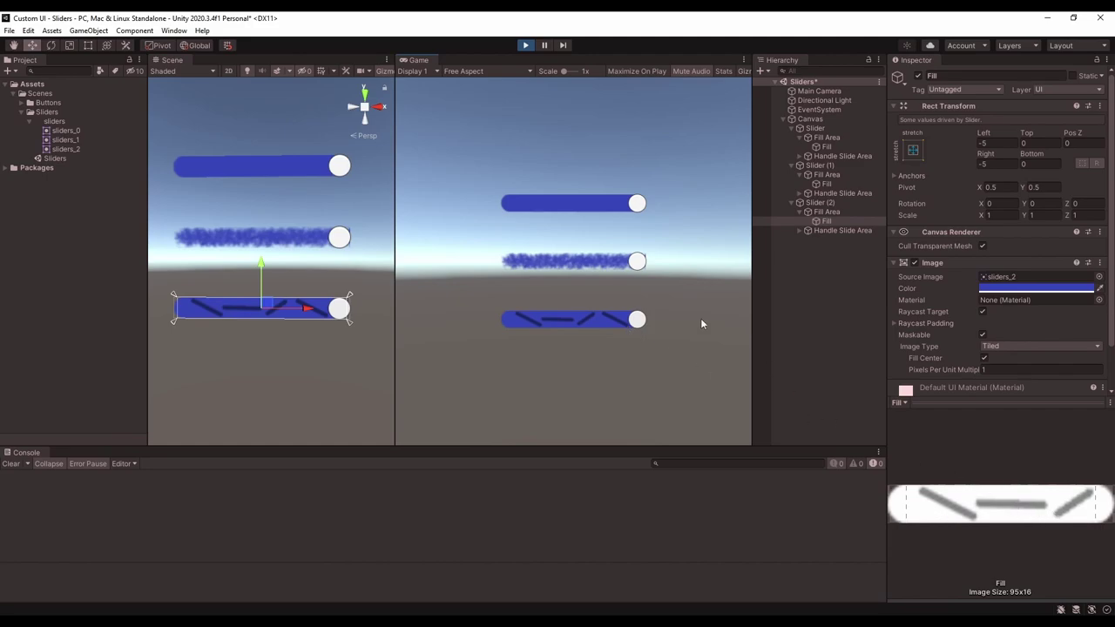
pyautogui.moveTo(637, 319)
pyautogui.mouseDown()
pyautogui.moveTo(543, 320)
pyautogui.moveTo(637, 319)
pyautogui.mouseUp()
pyautogui.moveTo(637, 320); pyautogui.dragTo(946, 292)
# - Set the third slider's Fill to Image Type Filled with Fill Method Horizontal and Fill Origin Left
pyautogui.click(1033, 349)
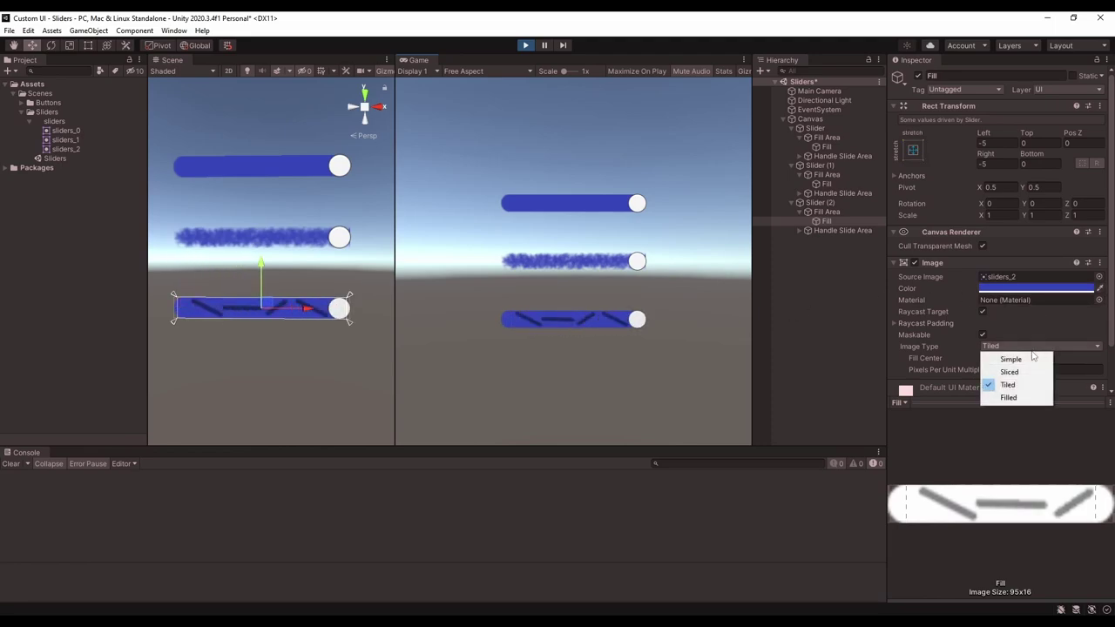
pyautogui.click(1008, 397)
pyautogui.scroll(-3, 940, 351)
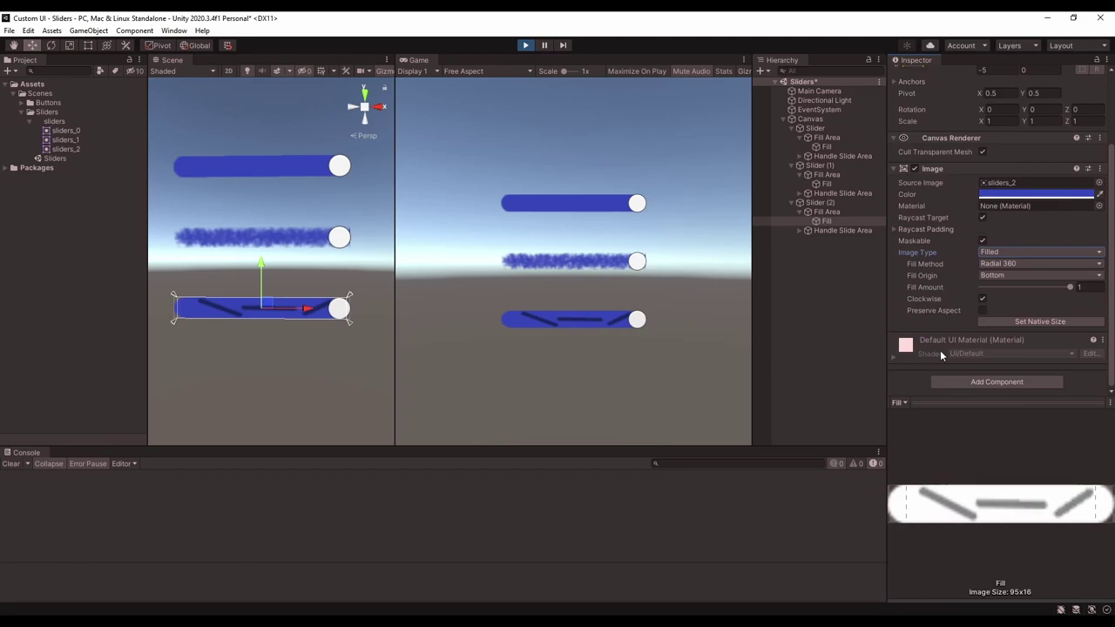
pyautogui.click(985, 266)
pyautogui.click(1025, 274)
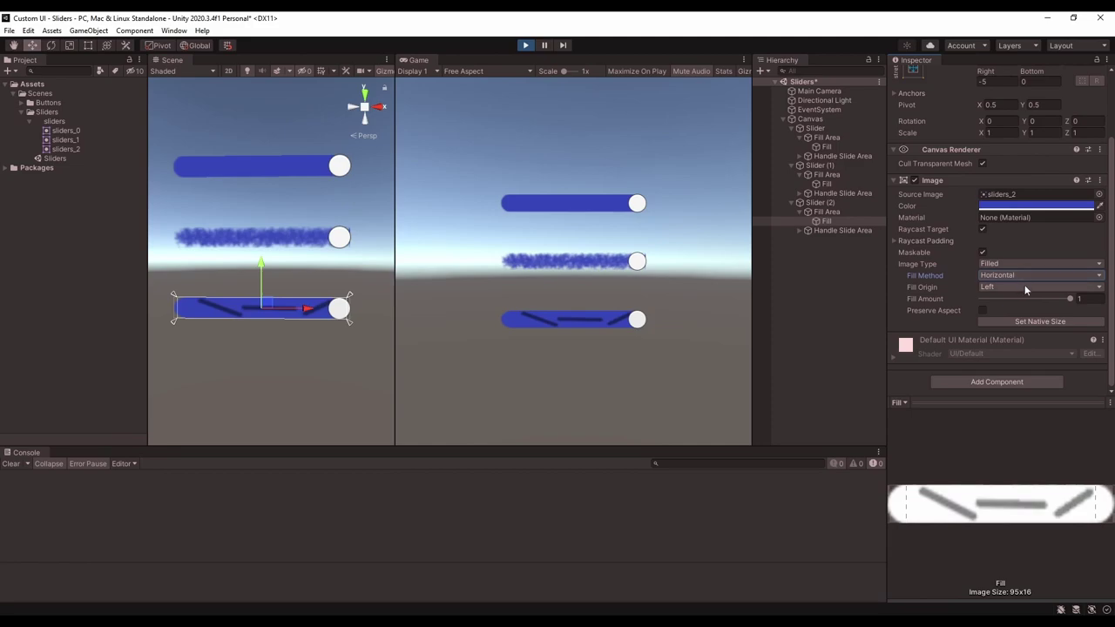
pyautogui.click(1021, 286)
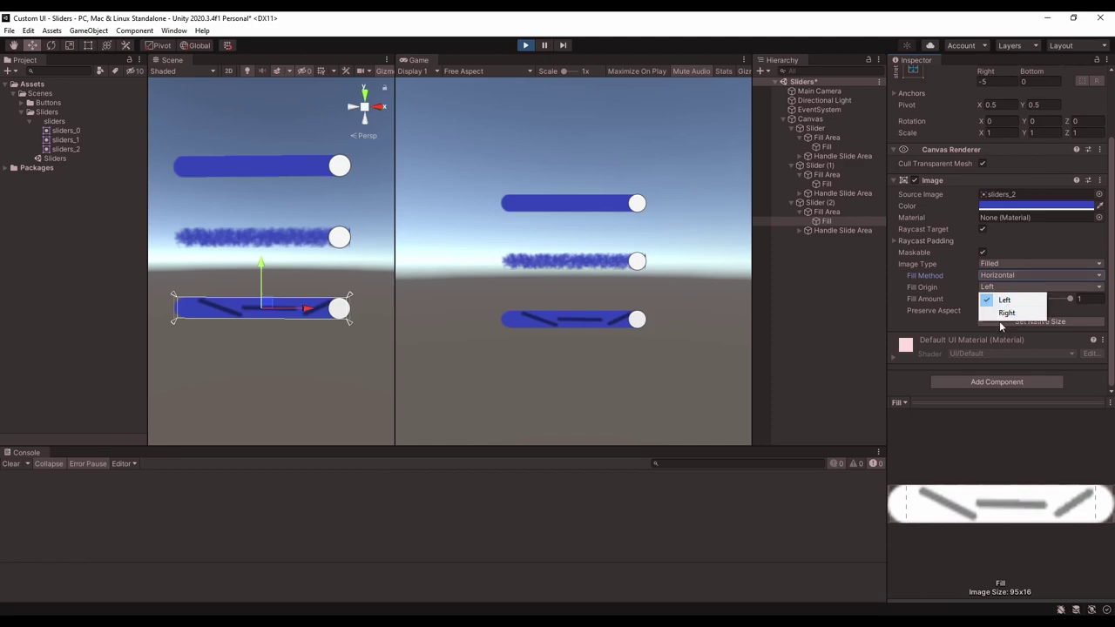
pyautogui.click(1006, 303)
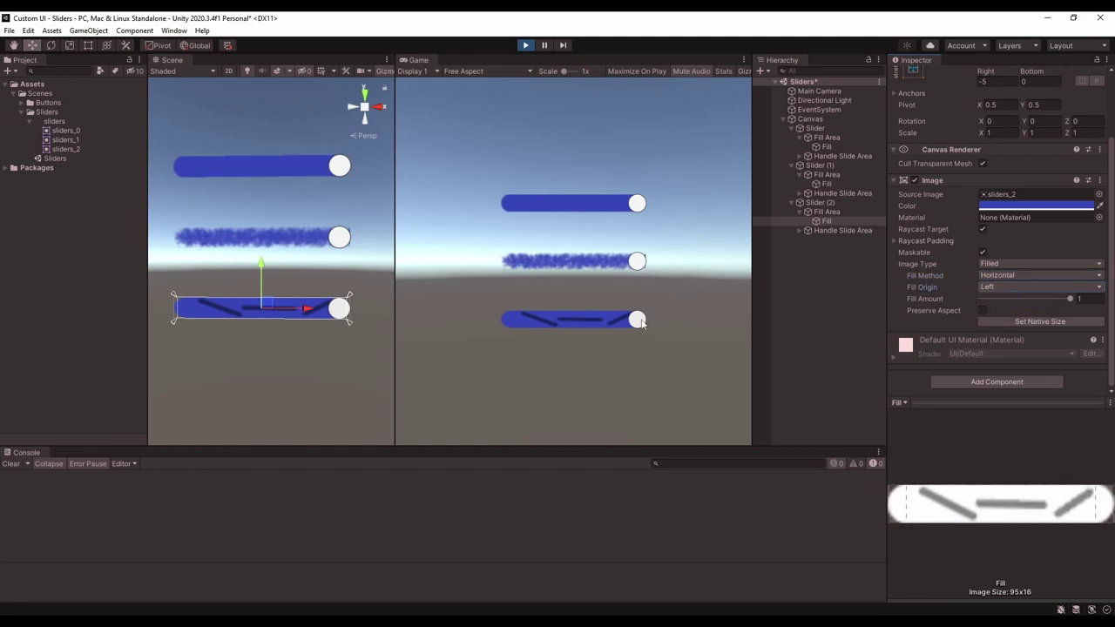
# - Compare the filled third slider with the tiled second slider by moving their handles back and forth
pyautogui.moveTo(639, 320)
pyautogui.mouseDown()
pyautogui.moveTo(516, 321)
pyautogui.moveTo(637, 320)
pyautogui.mouseUp()
pyautogui.moveTo(637, 260)
pyautogui.mouseDown()
pyautogui.moveTo(516, 269)
pyautogui.moveTo(642, 270)
pyautogui.mouseUp()
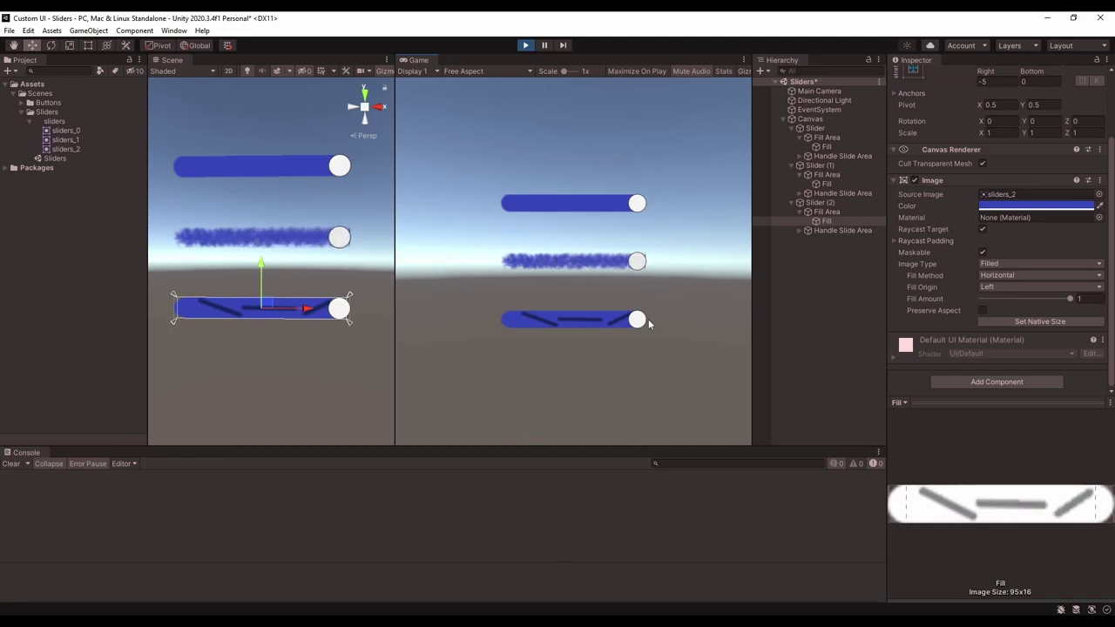
pyautogui.moveTo(649, 319)
pyautogui.mouseDown()
pyautogui.moveTo(515, 320)
pyautogui.moveTo(640, 320)
pyautogui.mouseUp()
# - Stop play mode and check the dimensions of the sliders_2 sprite in the Sprite Editor of the sliders texture
pyautogui.click(64, 150)
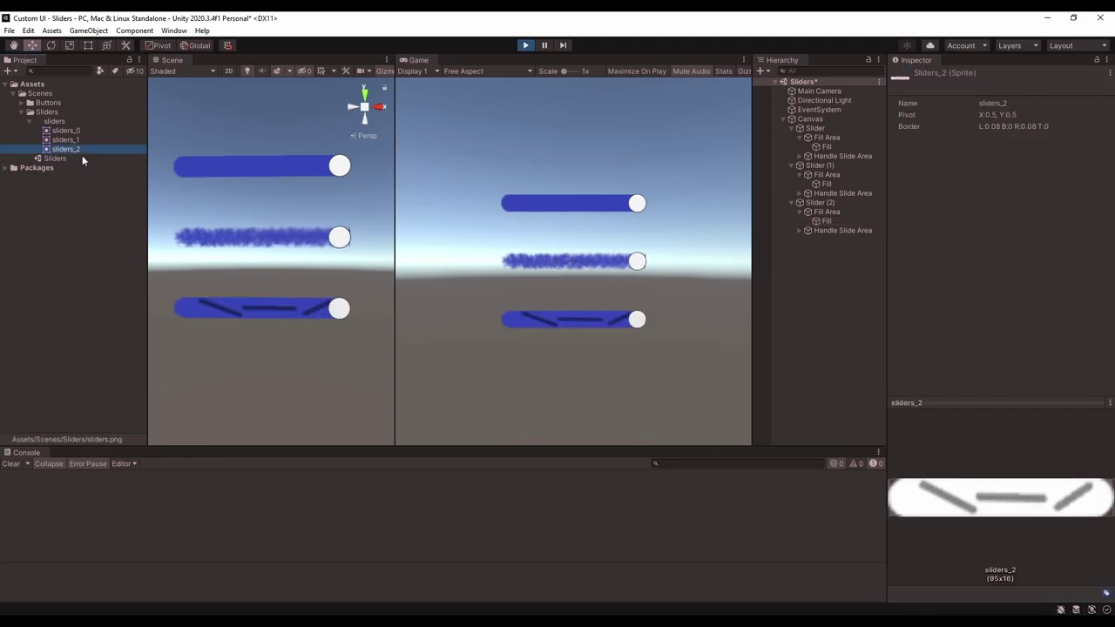
pyautogui.click(54, 121)
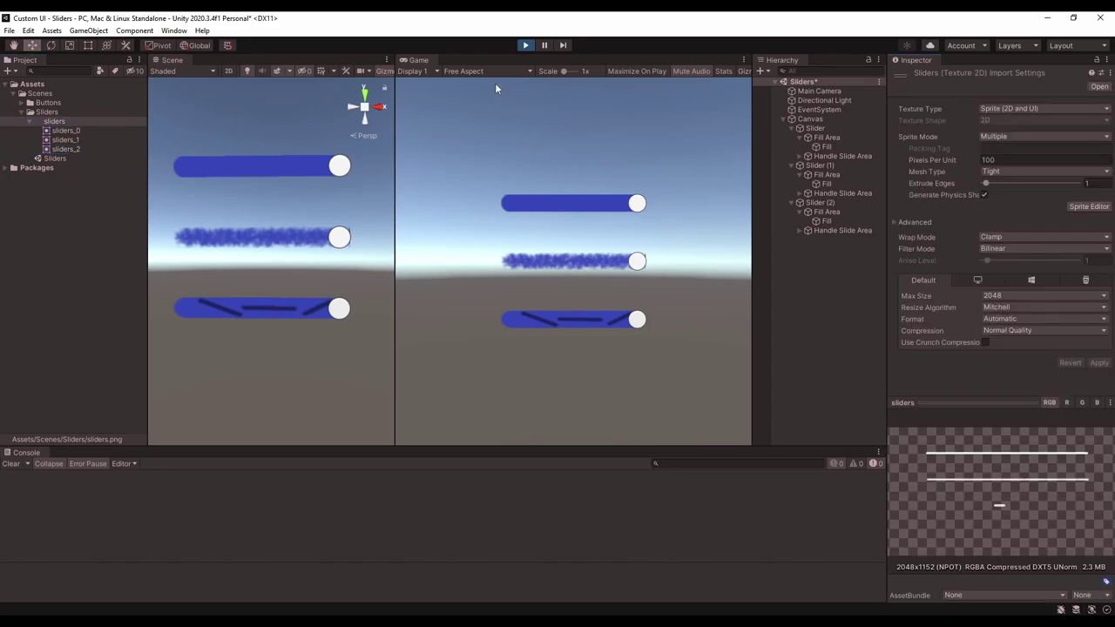
pyautogui.click(525, 45)
pyautogui.click(1090, 208)
pyautogui.scroll(10, 562, 389)
pyautogui.click(520, 339)
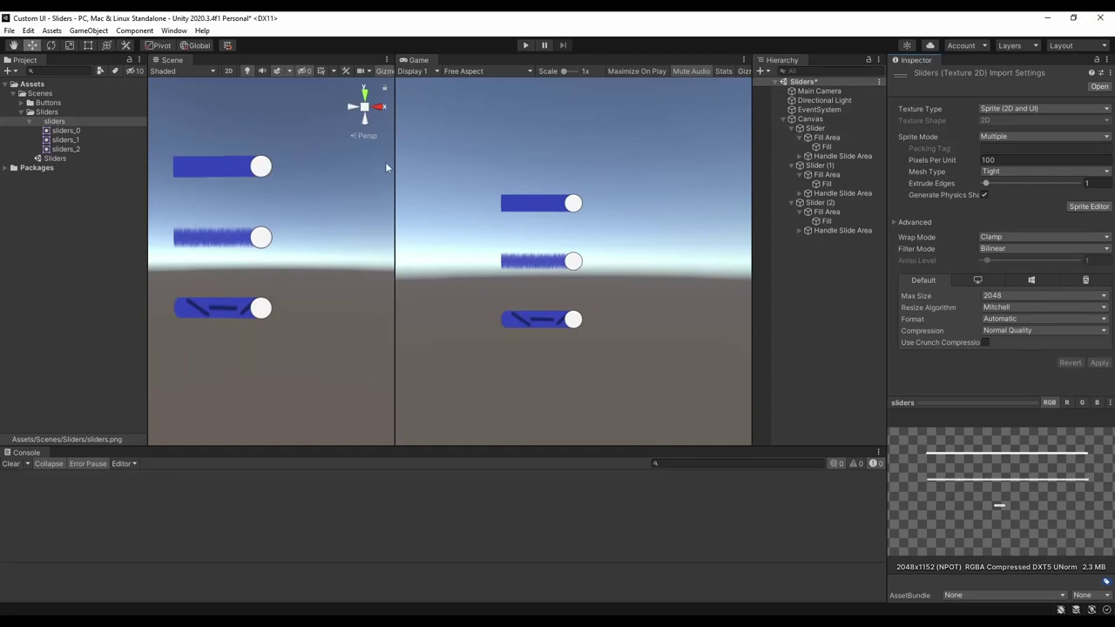
# - Set the width of Slider (2) to 179 and test its handle in play mode
pyautogui.click(843, 206)
pyautogui.click(998, 153)
pyautogui.write('179')
pyautogui.scroll(2, 601, 325)
pyautogui.scroll(-2, 630, 271)
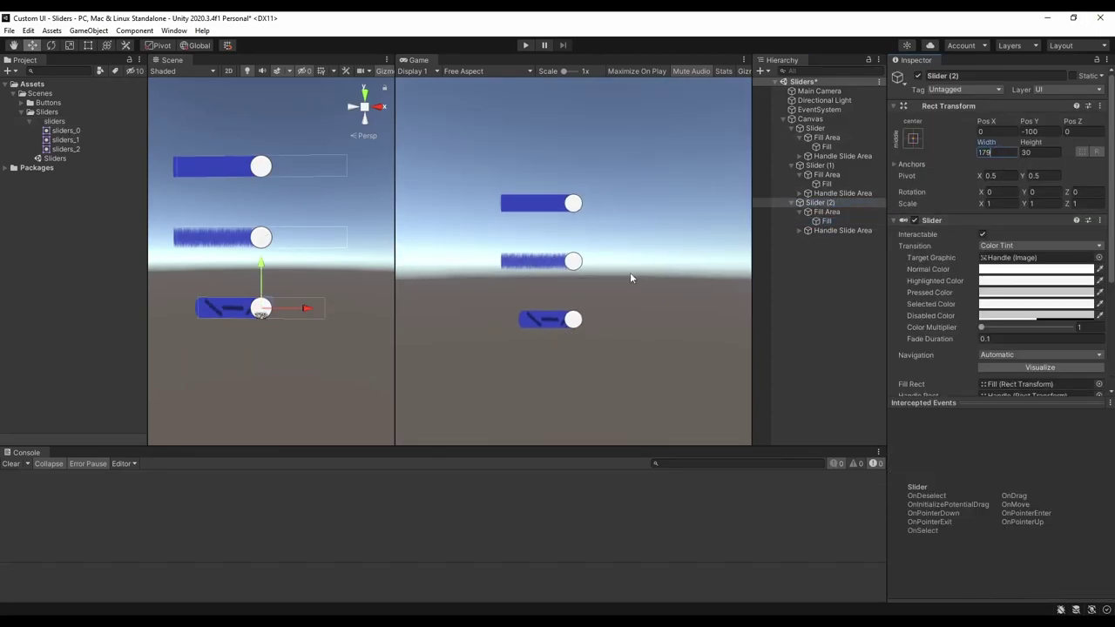
pyautogui.hotkey('ctrl', 'p')
pyautogui.hotkey('ctrl', 'p')
pyautogui.moveTo(570, 324); pyautogui.dragTo(543, 320)
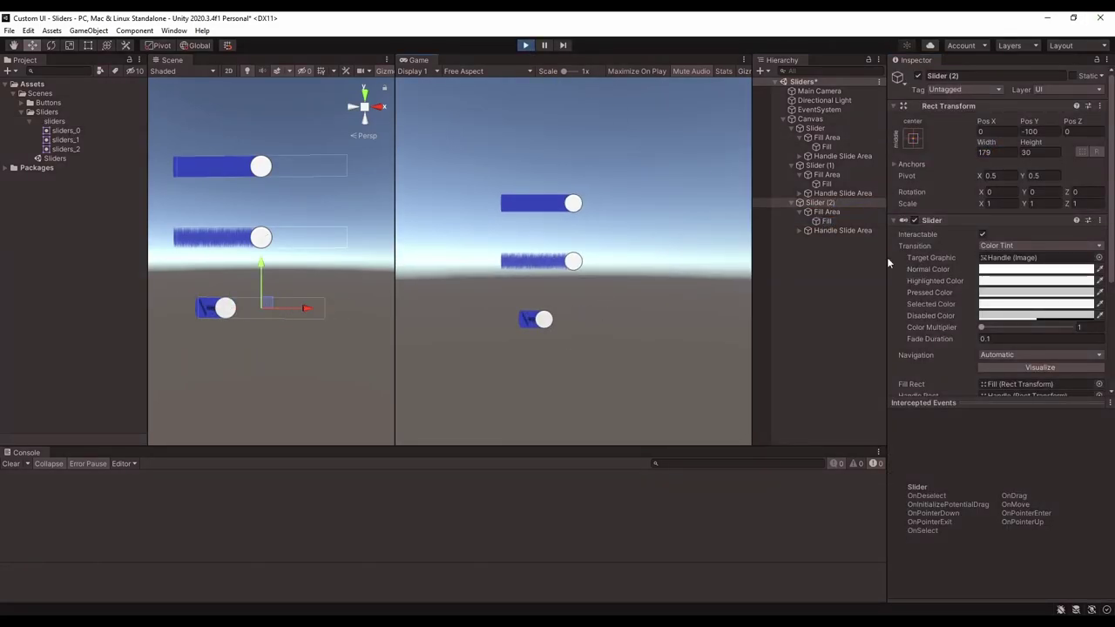
# - Set the Image Type of the resized slider's Fill to Filled and test it by moving the handle
pyautogui.click(827, 221)
pyautogui.click(1042, 346)
pyautogui.click(1007, 398)
pyautogui.scroll(-3, 918, 316)
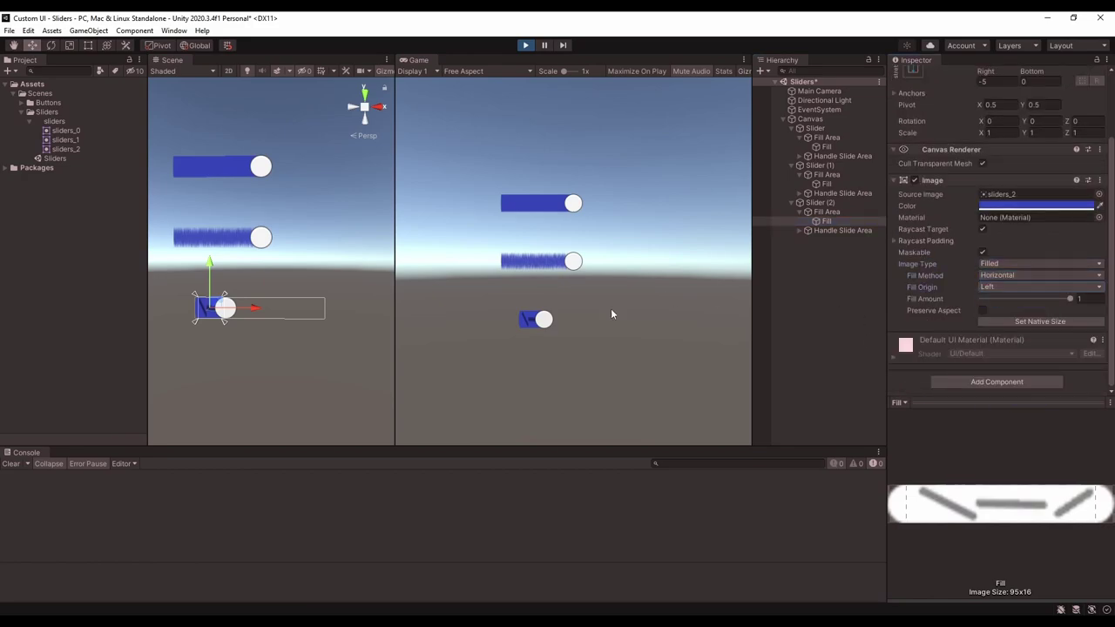
pyautogui.moveTo(550, 327); pyautogui.dragTo(615, 320)
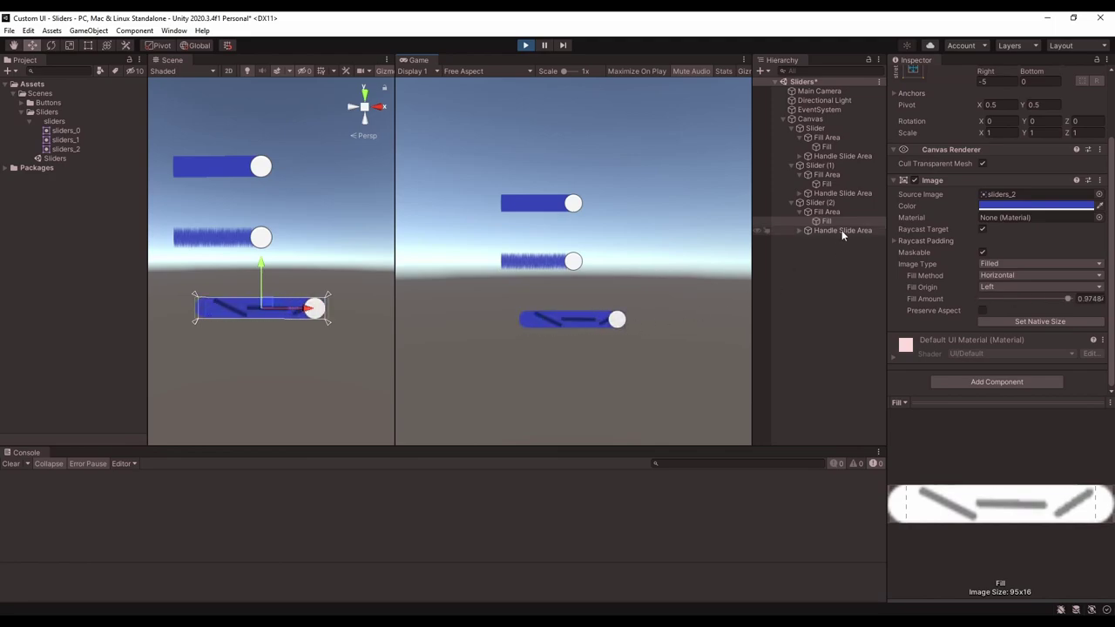
# - Disable the Image component on the Handle of Slider (2) and test the slider without a visible knob
pyautogui.click(842, 230)
pyautogui.click(798, 230)
pyautogui.click(834, 239)
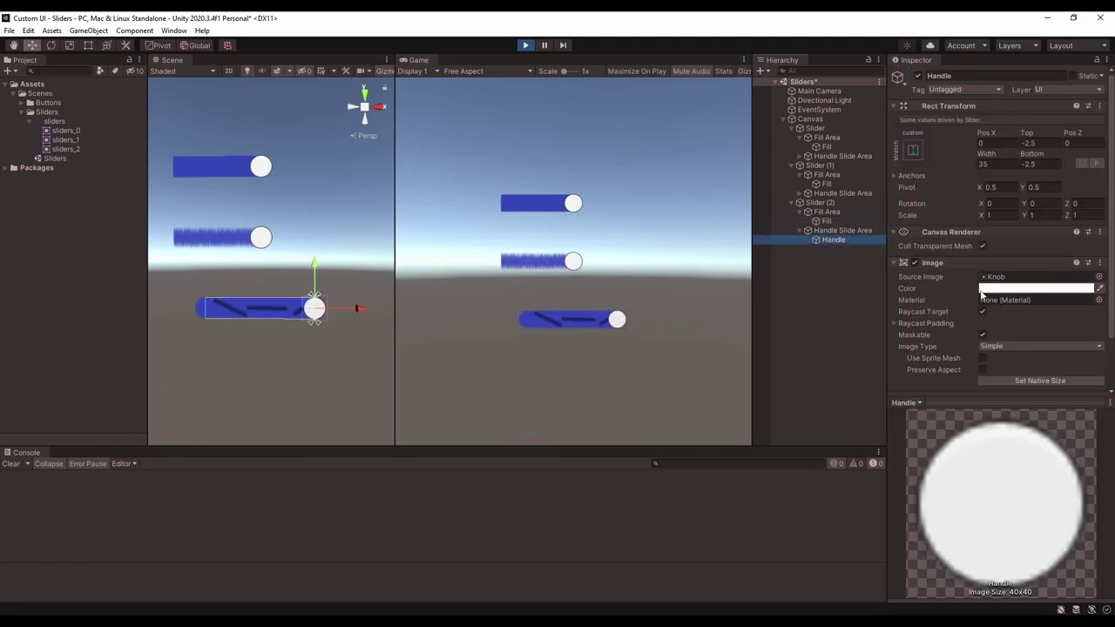
pyautogui.click(914, 263)
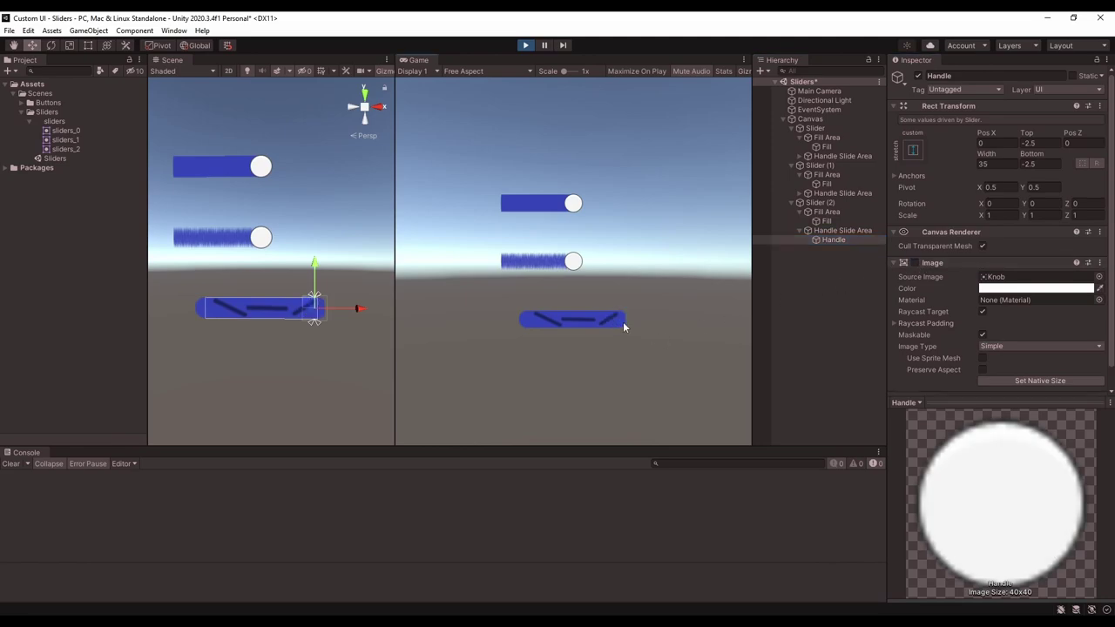
pyautogui.moveTo(624, 328); pyautogui.dragTo(532, 331)
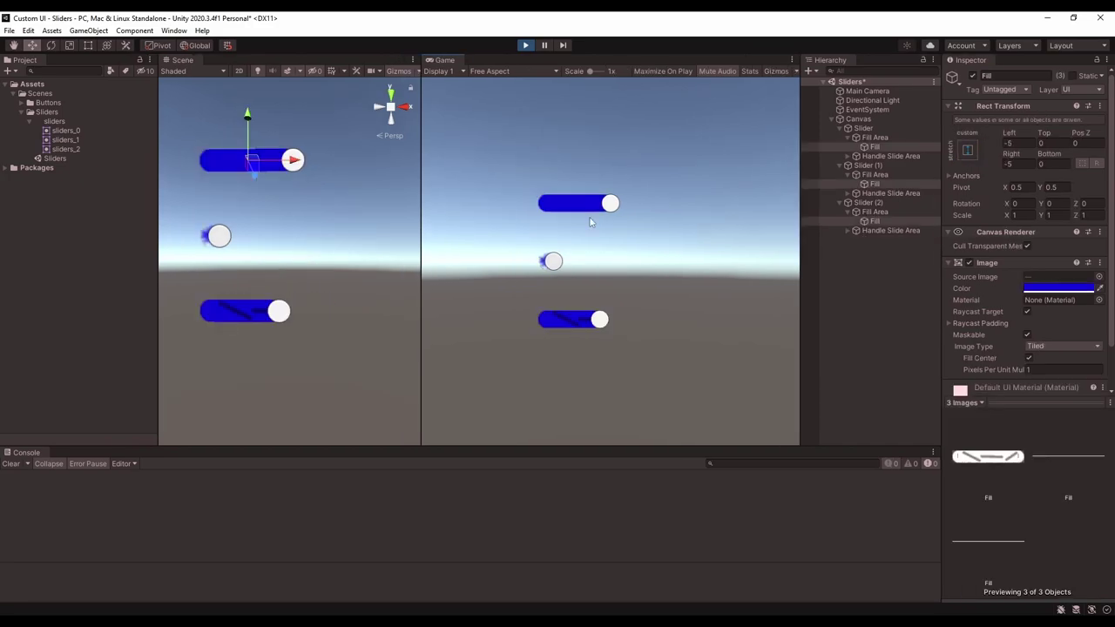
# - Test the first slider's tiled fill by moving its handle in play mode
pyautogui.moveTo(610, 205); pyautogui.dragTo(645, 208)
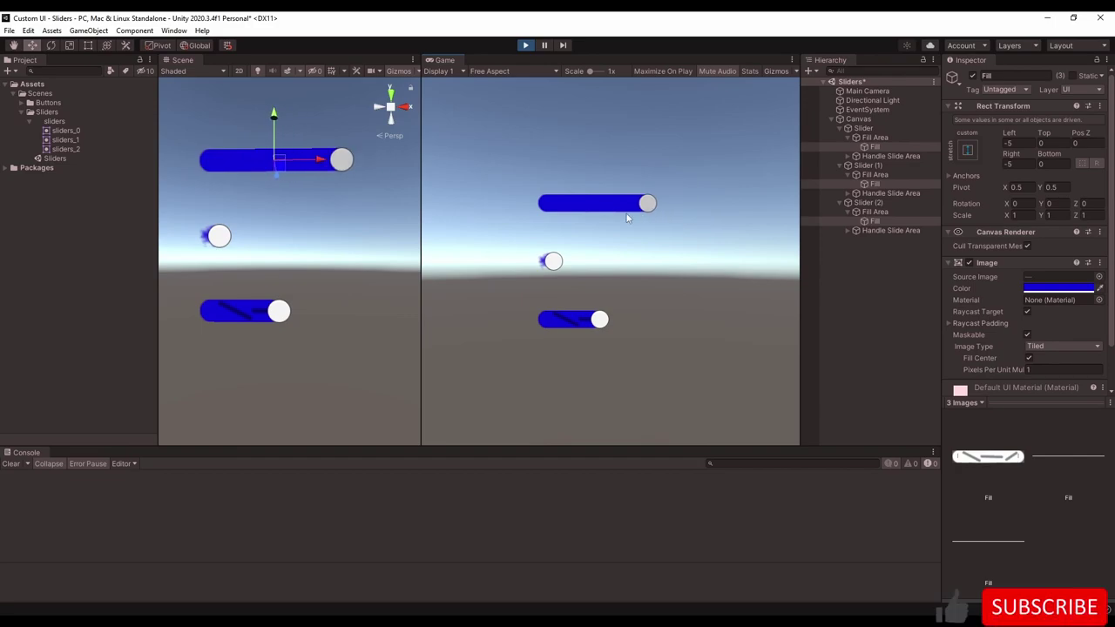